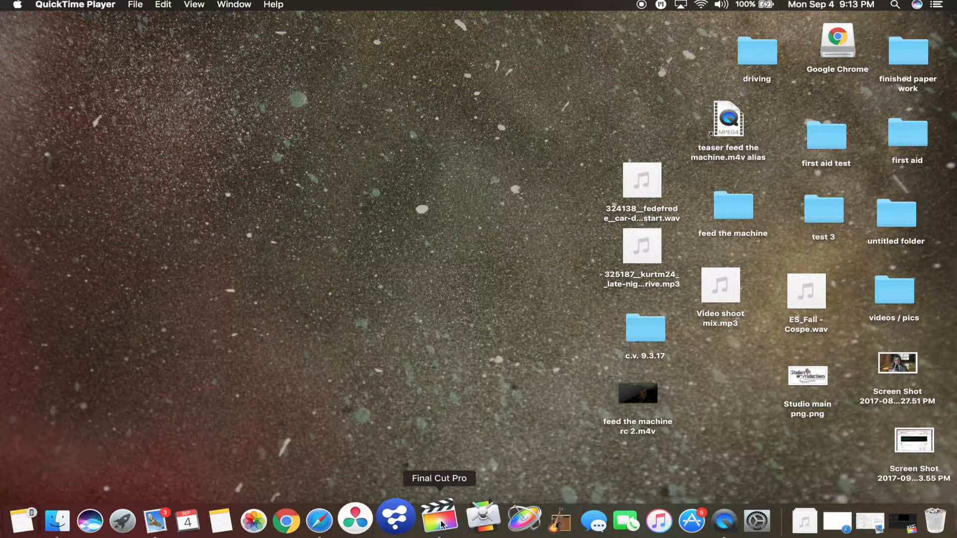
# Switch to Final Cut Pro.
pyautogui.click(441, 524)
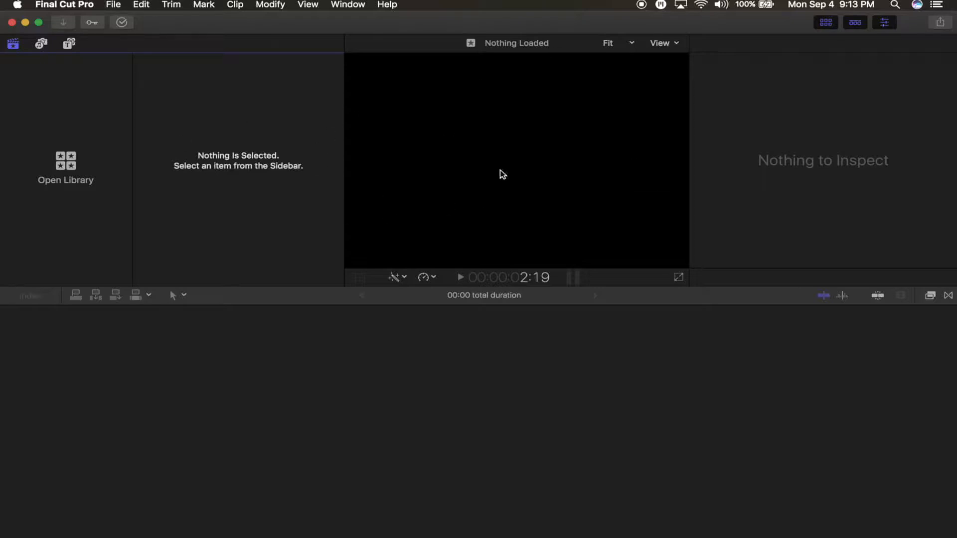
pyautogui.click(315, 4)
pyautogui.moveTo(361, 3)
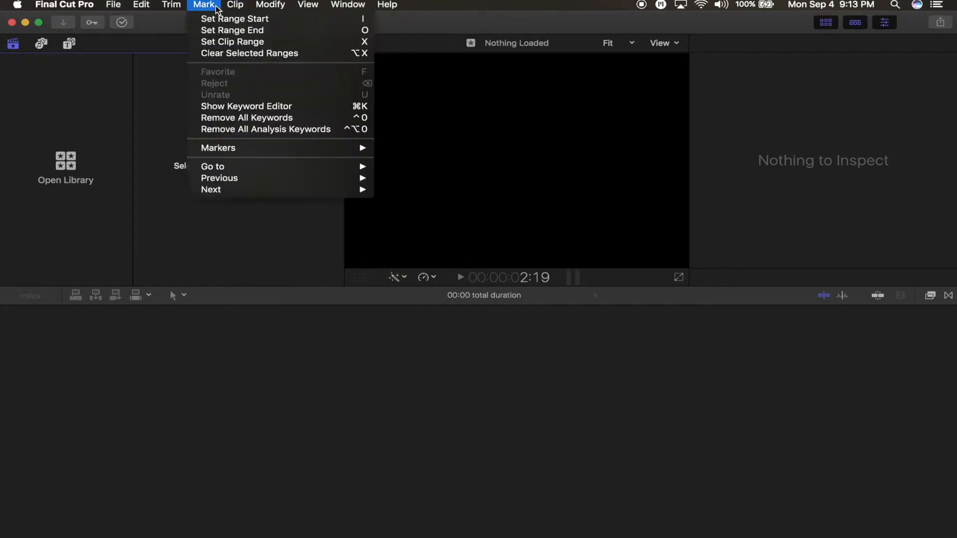
pyautogui.click(268, 90)
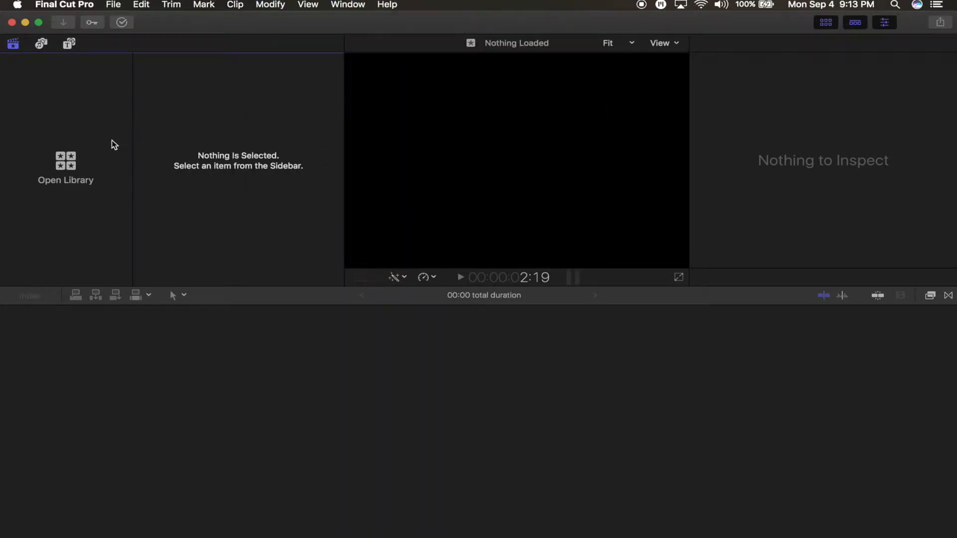
# Create a new library named "test video" in the Movies folder.
pyautogui.click(114, 6)
pyautogui.moveTo(149, 20)
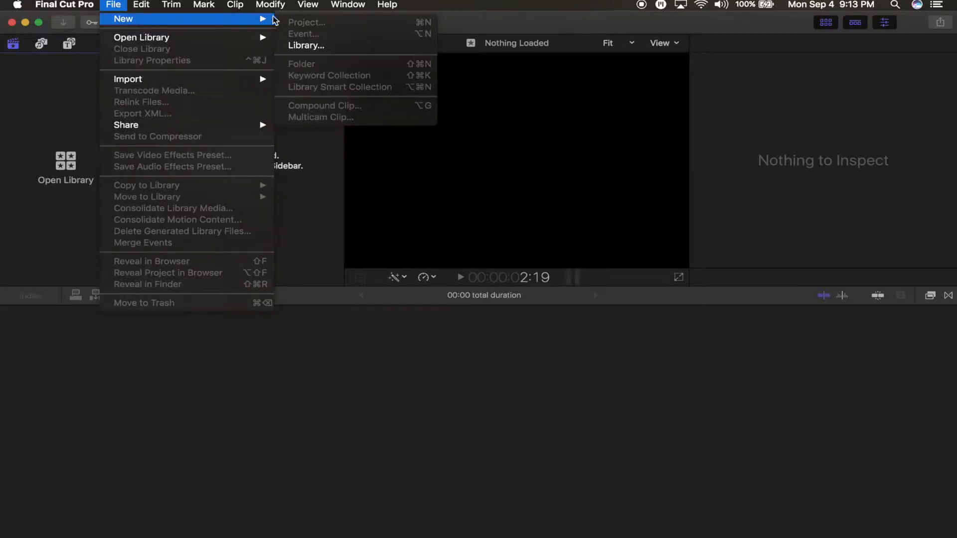
pyautogui.click(301, 46)
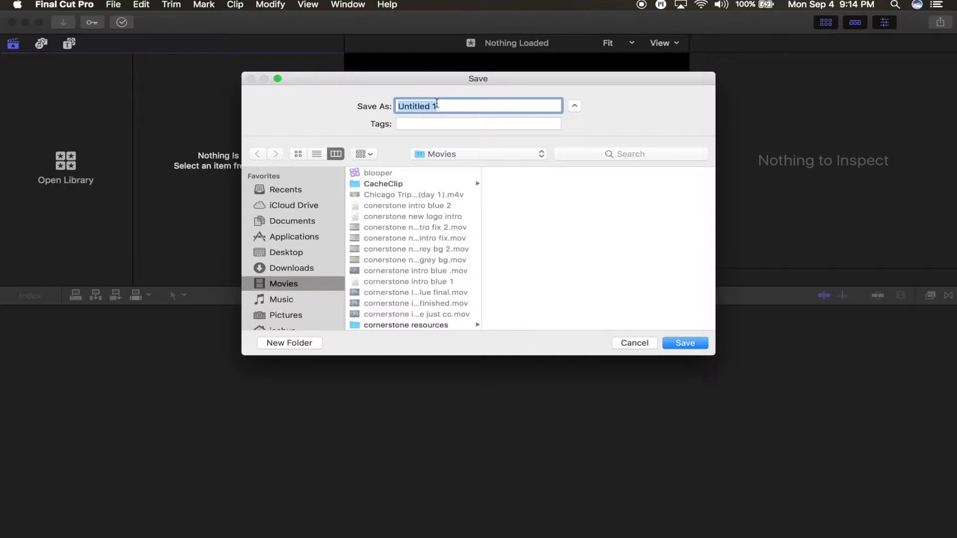
pyautogui.write('test video')
pyautogui.click(686, 344)
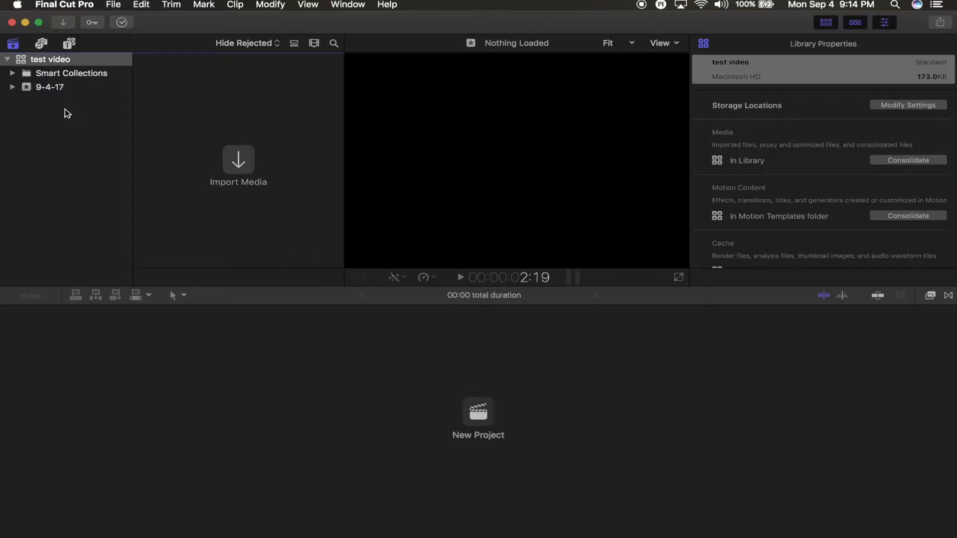
# Select the 9-4-17 event inside the expanded test video library.
pyautogui.click(30, 87)
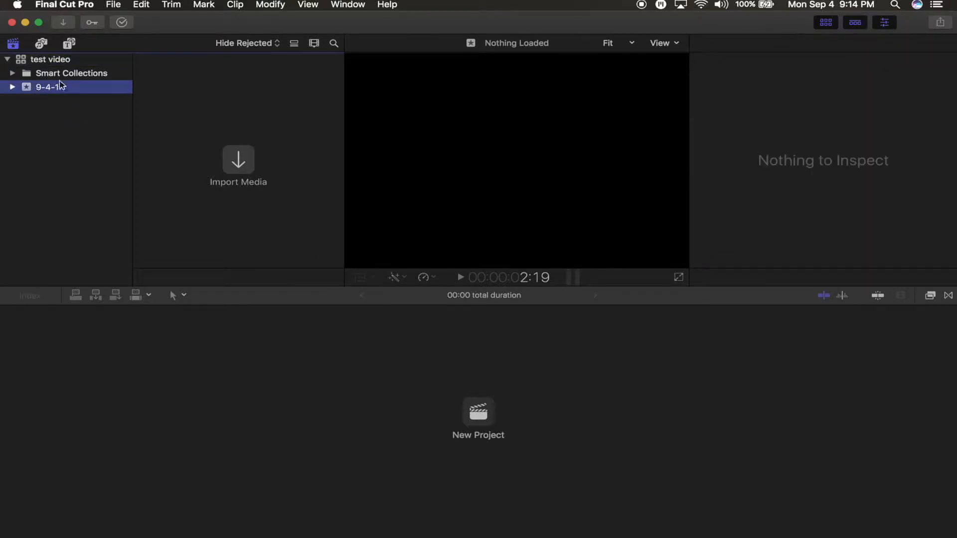
pyautogui.click(13, 87)
pyautogui.click(7, 59)
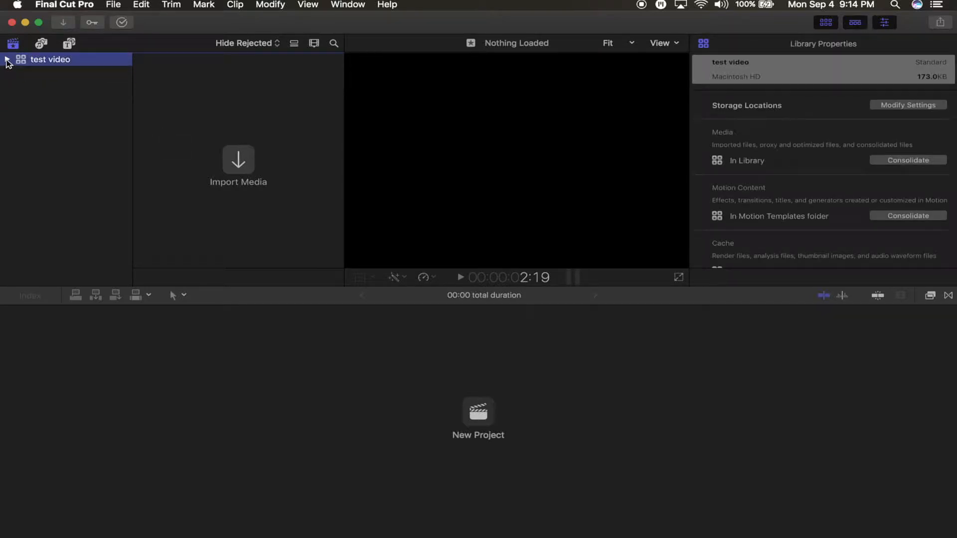
pyautogui.click(7, 60)
pyautogui.click(46, 88)
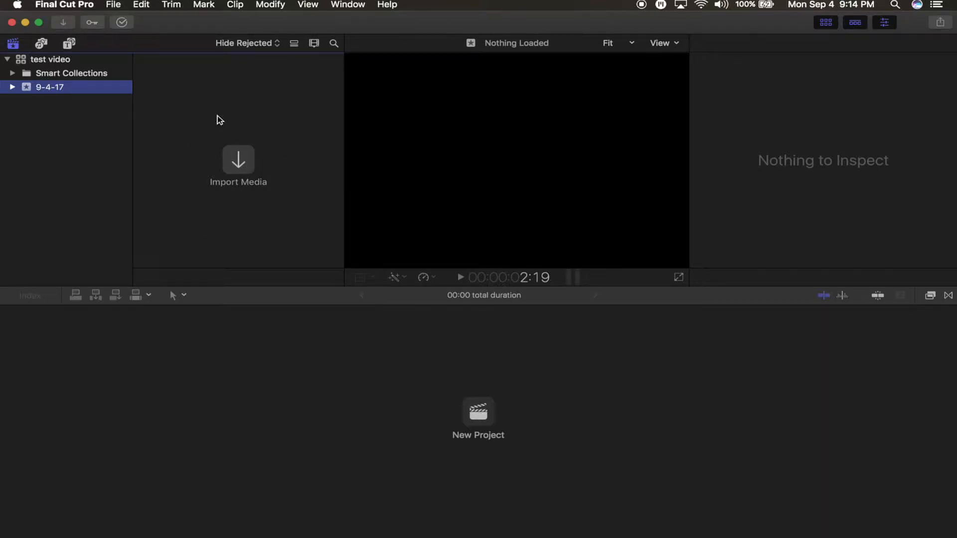
# Start a media import into the 9-4-17 event and browse through Users to the personal home folder.
pyautogui.click(237, 161)
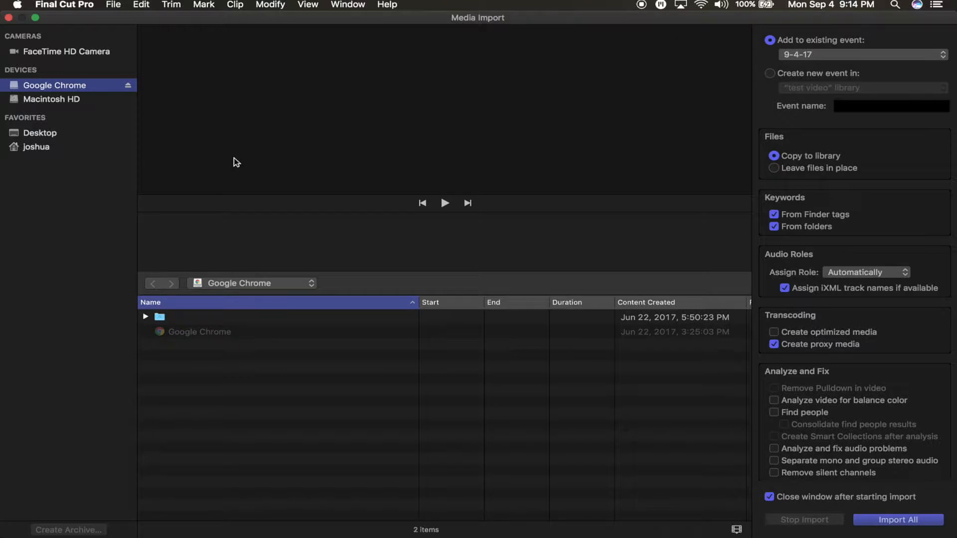
pyautogui.click(51, 134)
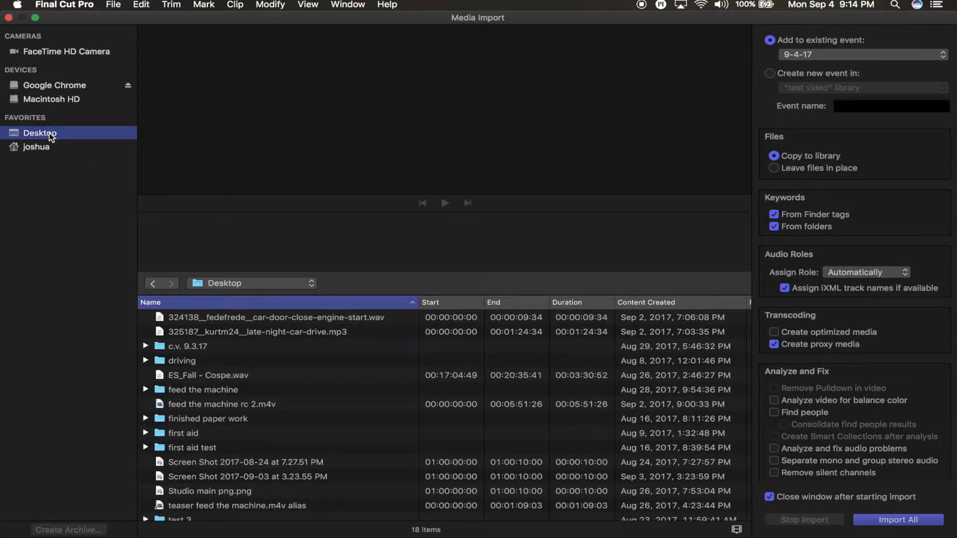
pyautogui.scroll(-4, 294, 375)
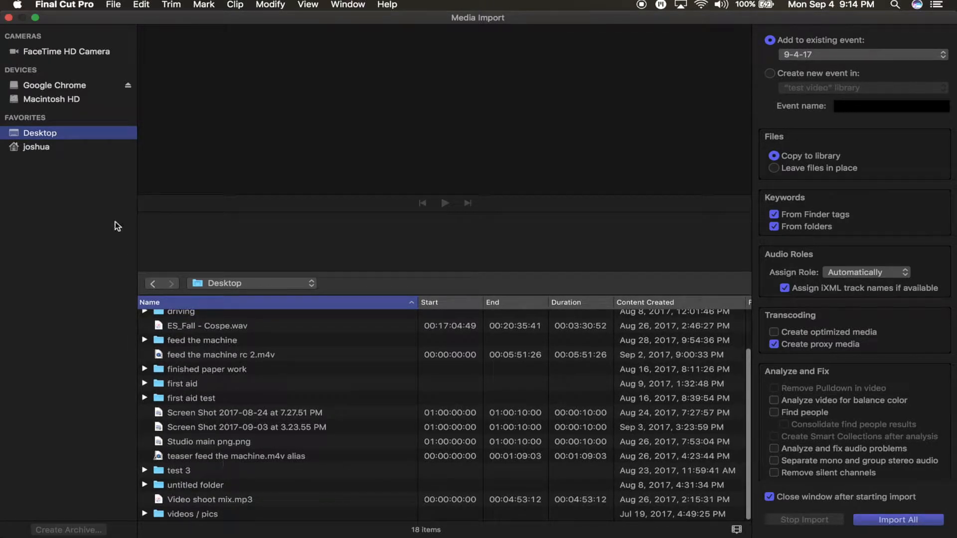
pyautogui.click(263, 284)
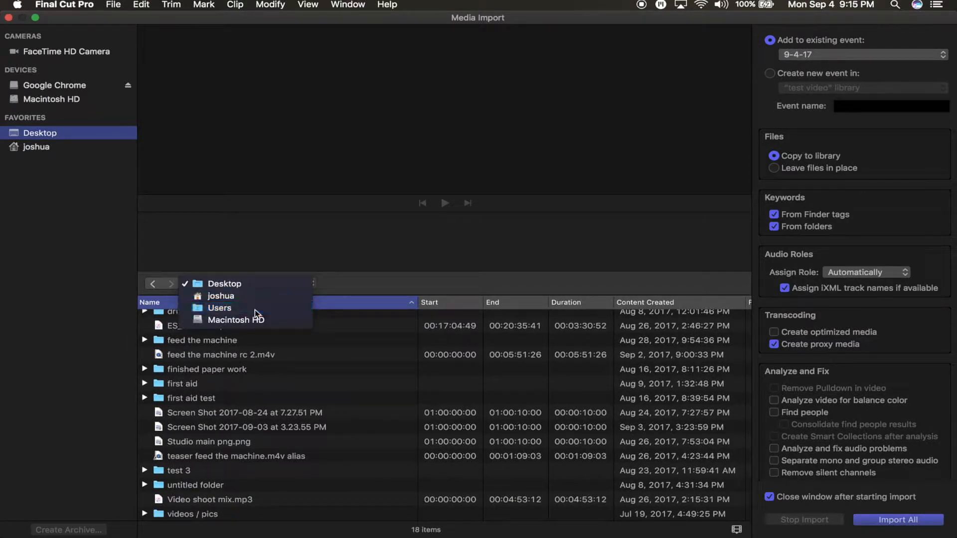
pyautogui.click(256, 308)
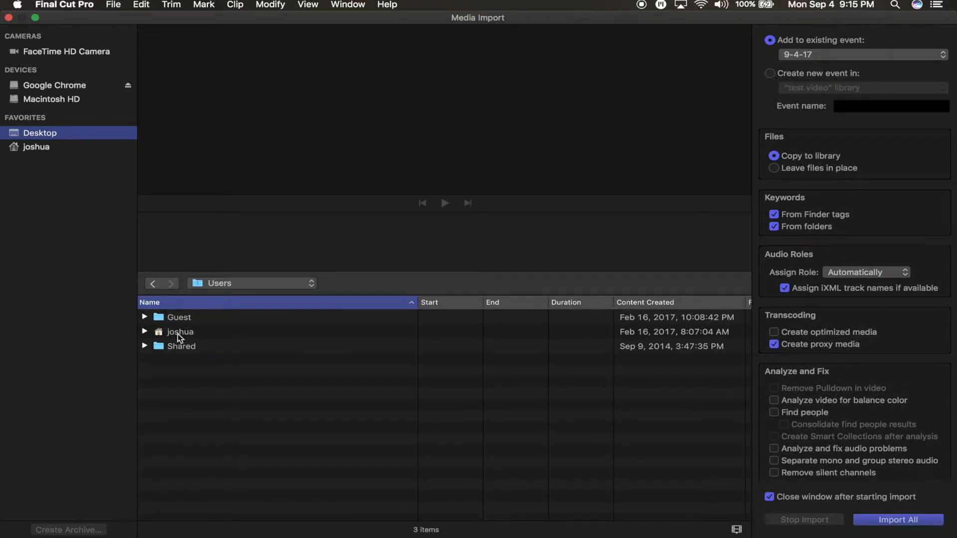
pyautogui.doubleClick(181, 331)
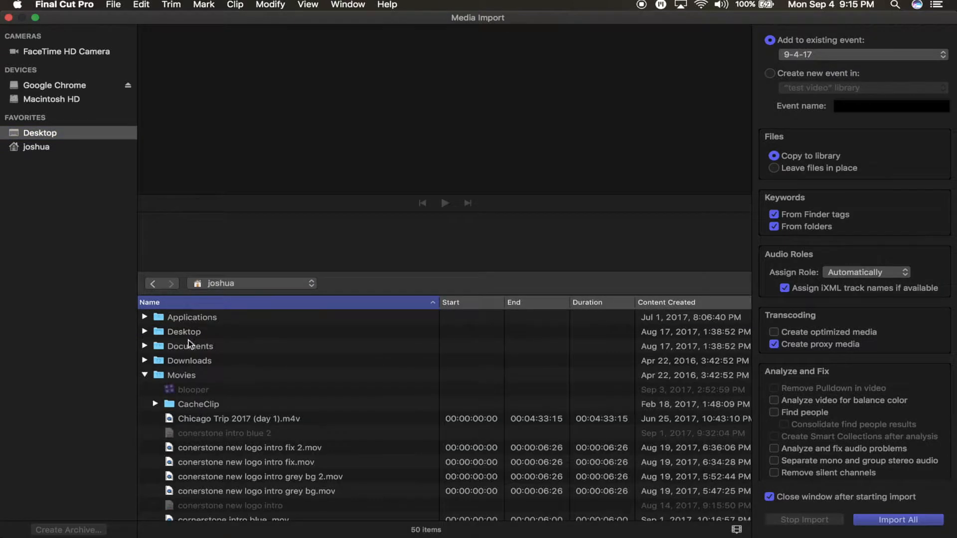
# Import the clips hcn 8.3.17 new.m4v and hcn 8.10.17.m4v from the hcn videos final folder.
pyautogui.scroll(-10, 229, 438)
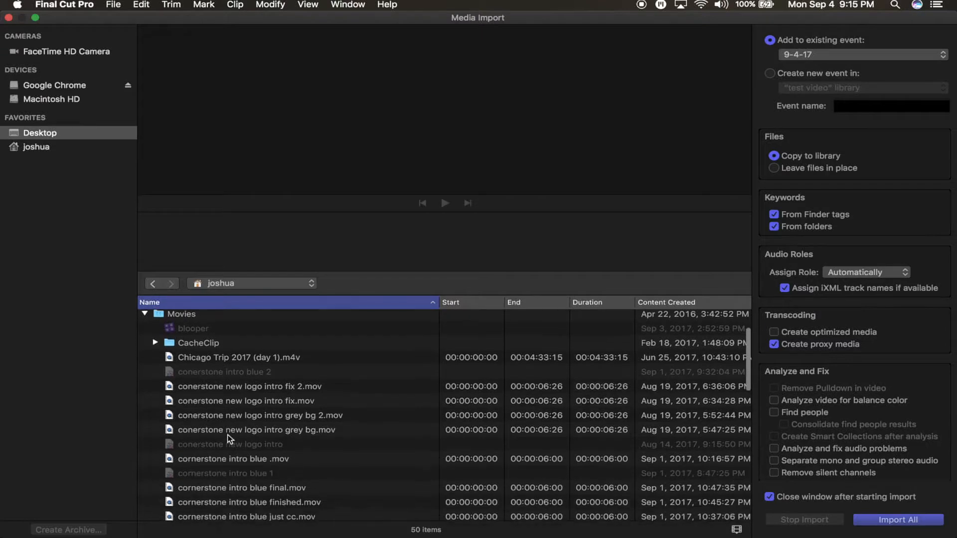
pyautogui.scroll(-5, 228, 438)
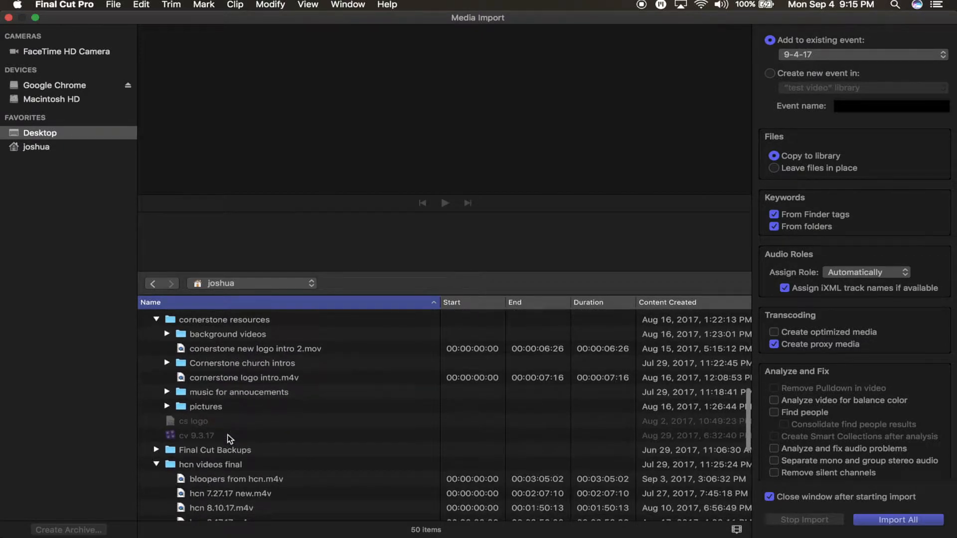
pyautogui.scroll(-3, 230, 439)
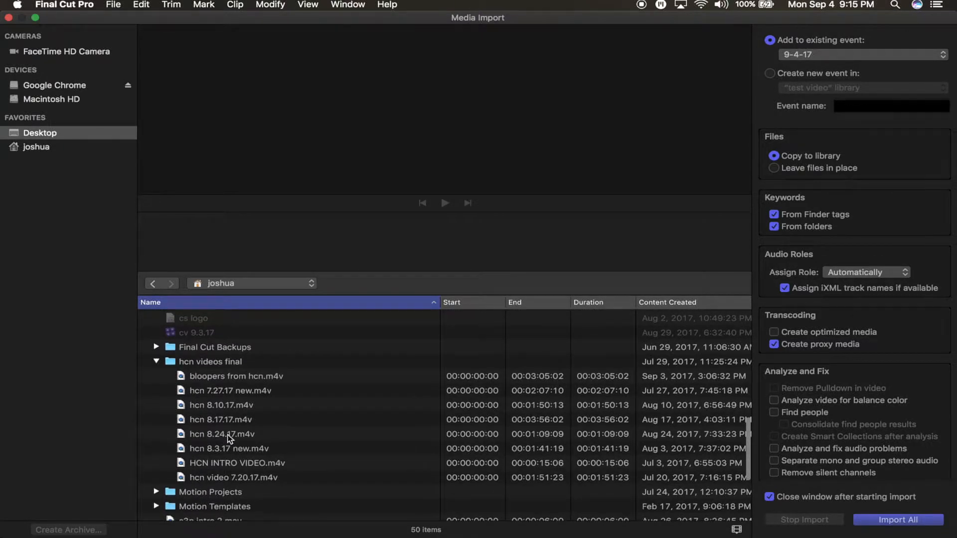
pyautogui.scroll(-3, 229, 444)
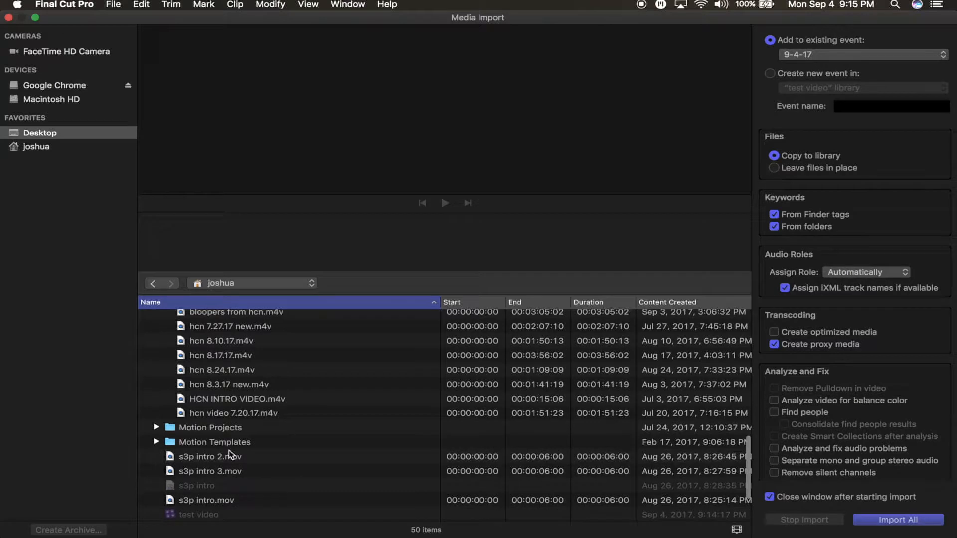
pyautogui.click(232, 384)
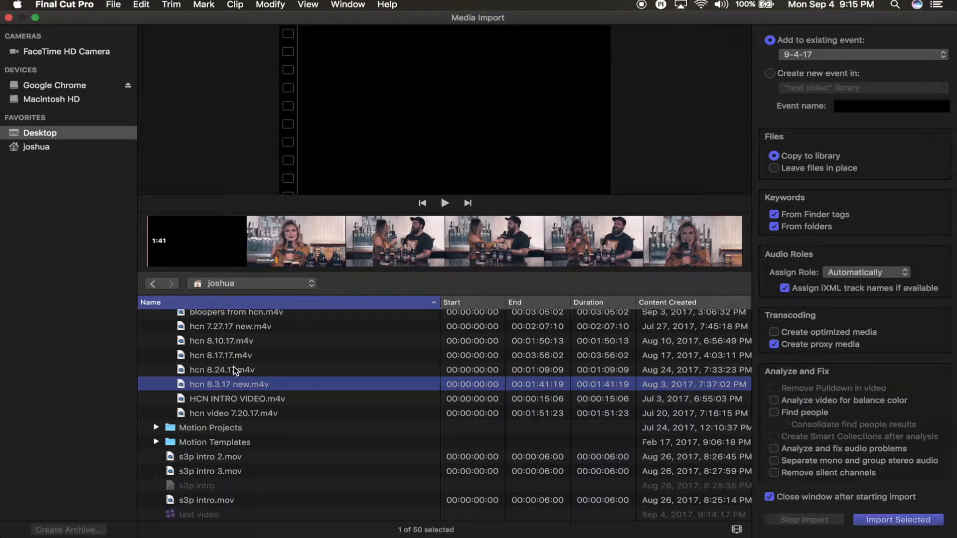
pyautogui.keyDown('super'); pyautogui.click(232, 341); pyautogui.keyUp('super')
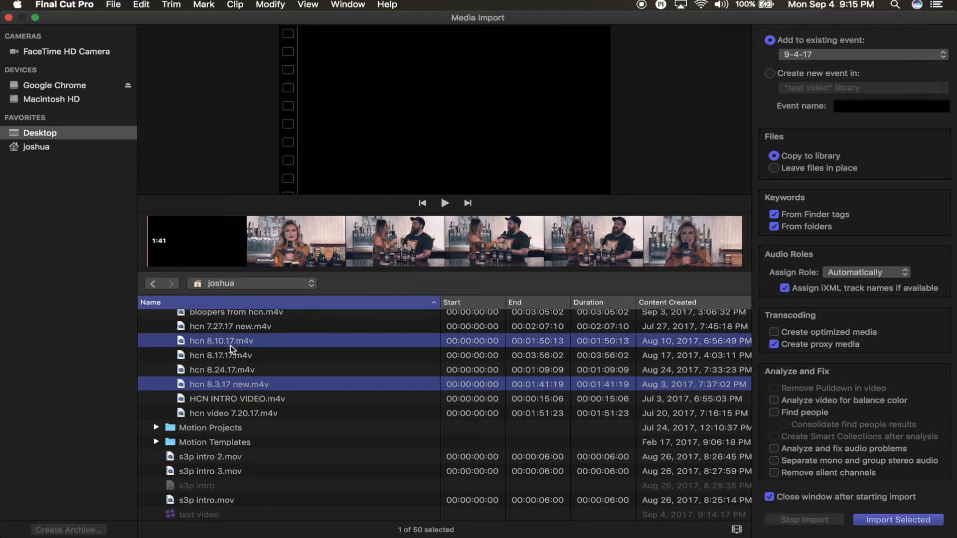
pyautogui.click(878, 522)
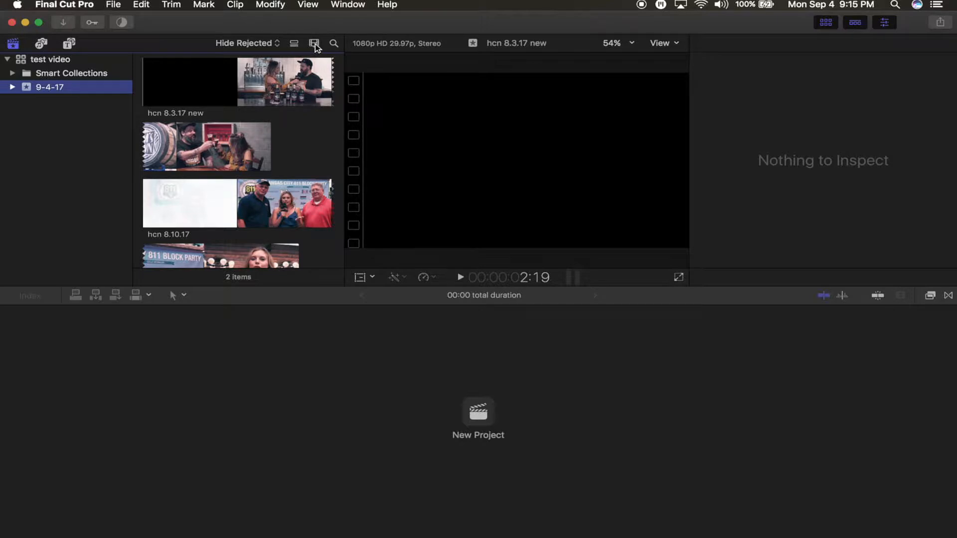
# Compare the event browser's filmstrip and list displays, and leave the imported clips in list view.
pyautogui.click(315, 44)
pyautogui.click(316, 43)
pyautogui.click(295, 44)
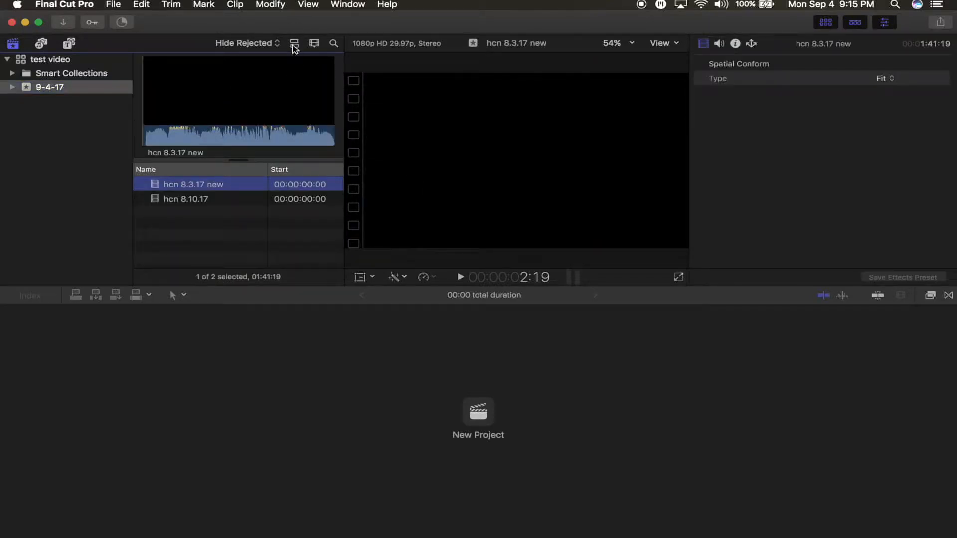
pyautogui.click(294, 46)
pyautogui.click(294, 46)
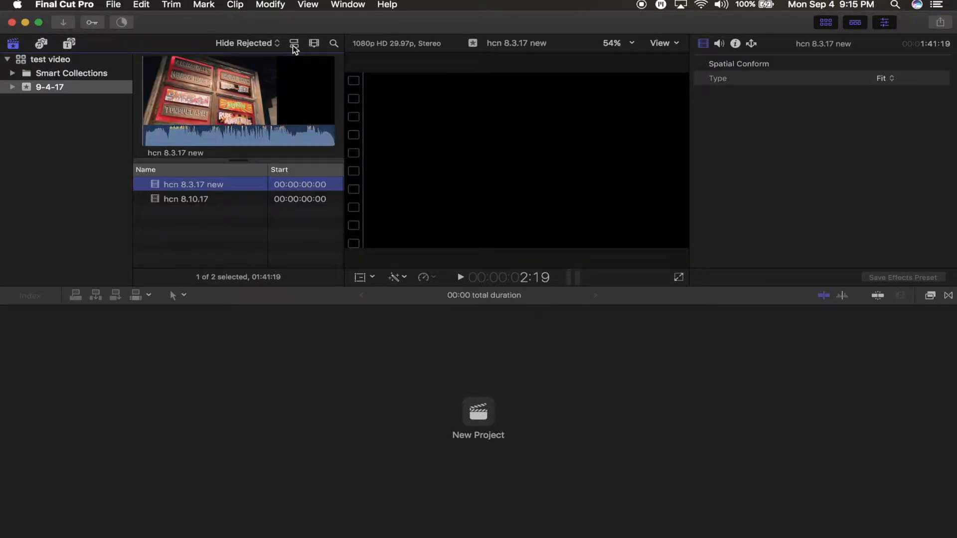
pyautogui.click(295, 44)
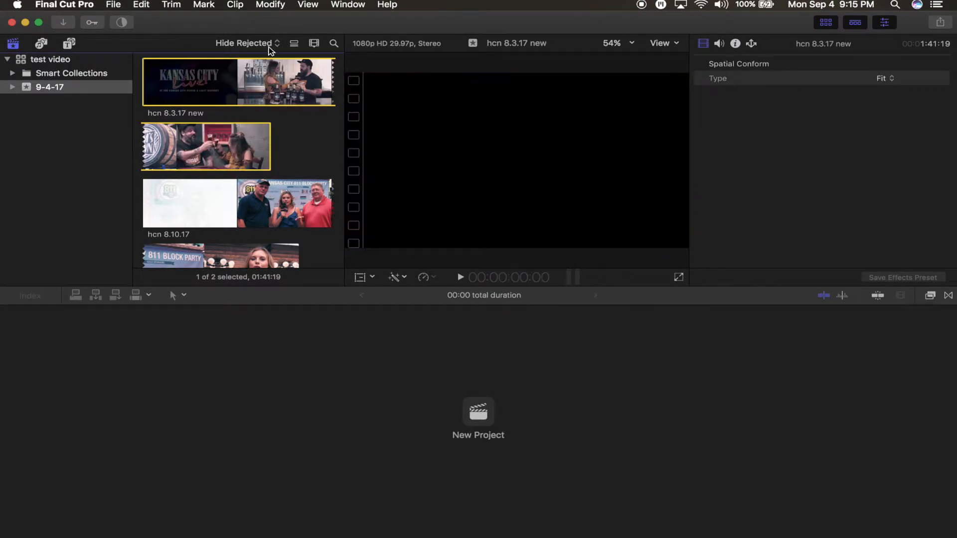
pyautogui.click(295, 44)
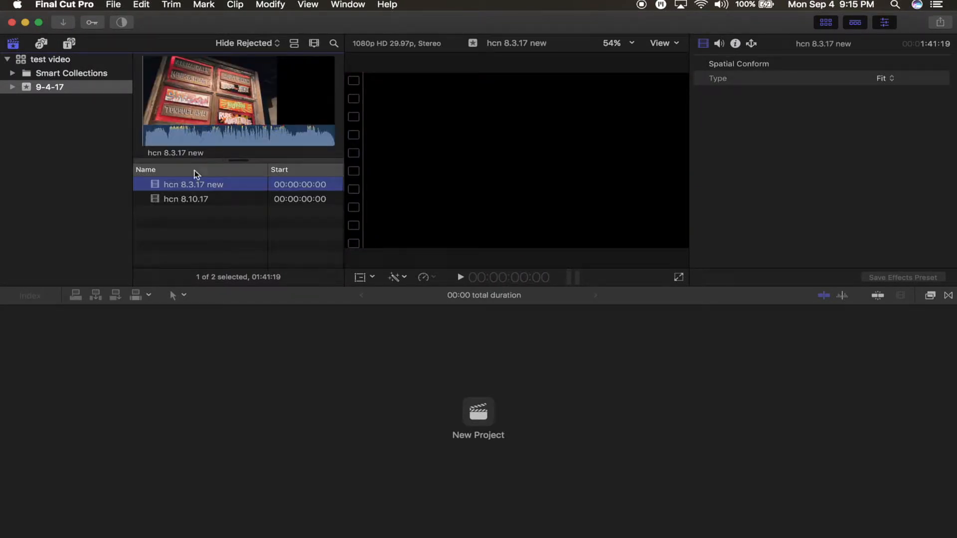
# Look through the hcn 8.10.17 and hcn 8.3.17 new clips in the event, then clear the selection.
pyautogui.click(193, 199)
pyautogui.click(189, 183)
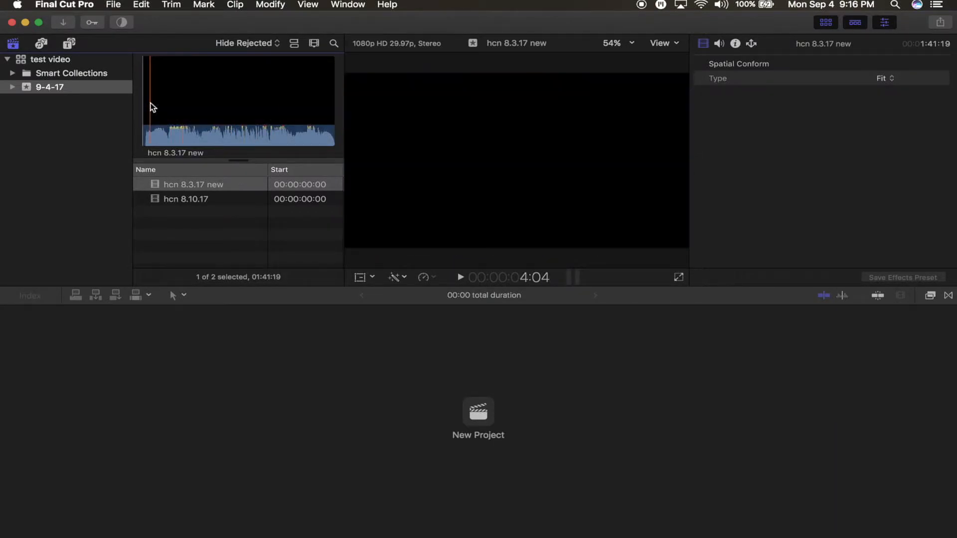
pyautogui.click(27, 85)
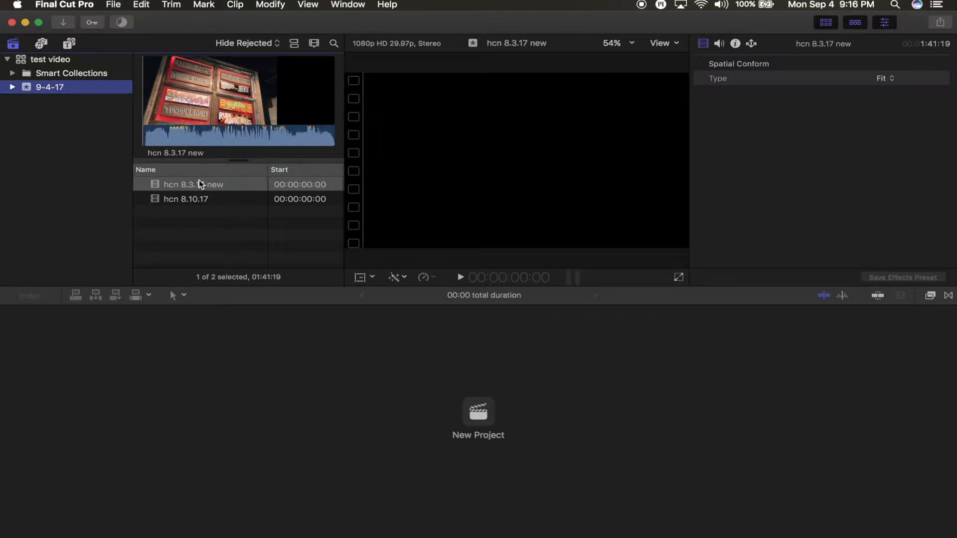
pyautogui.click(197, 202)
pyautogui.click(213, 227)
pyautogui.click(211, 186)
pyautogui.click(213, 220)
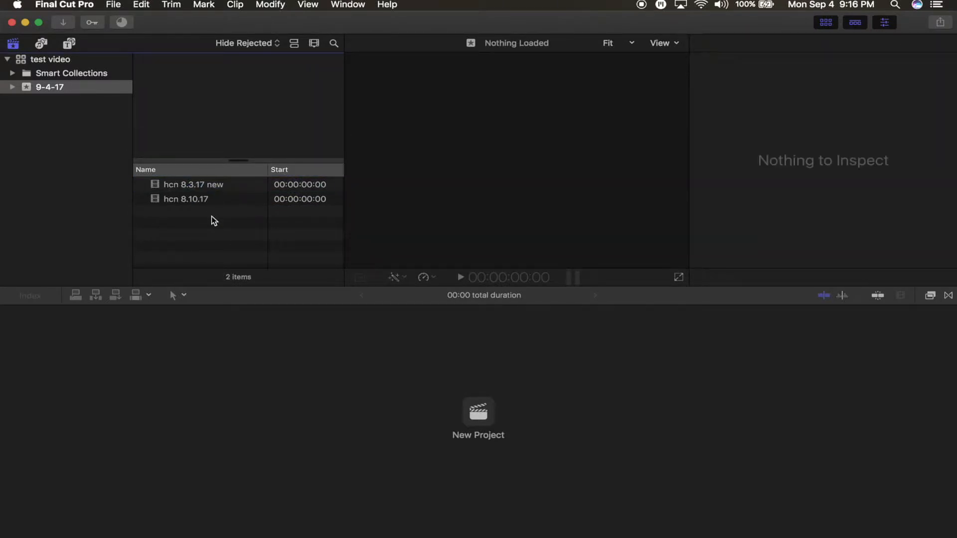
pyautogui.press('super+i')
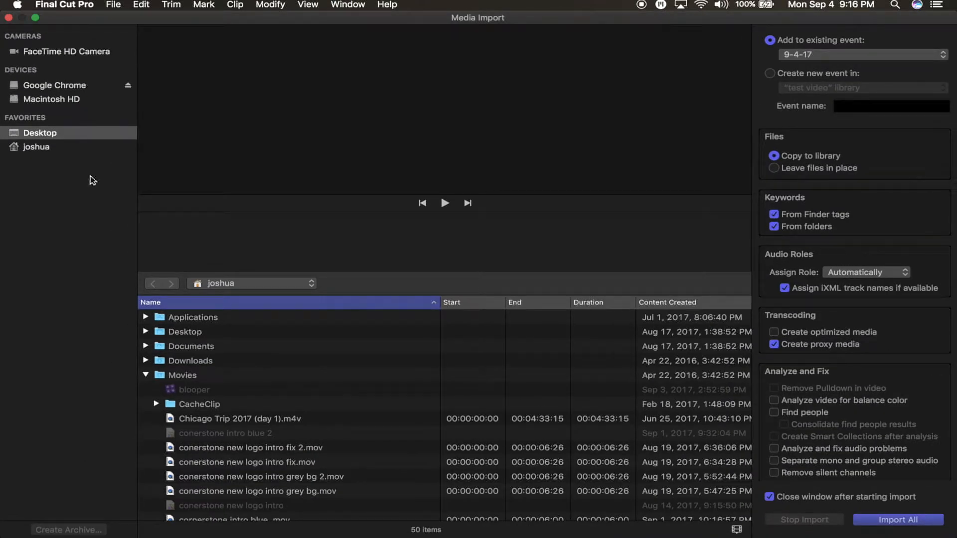
pyautogui.click(8, 18)
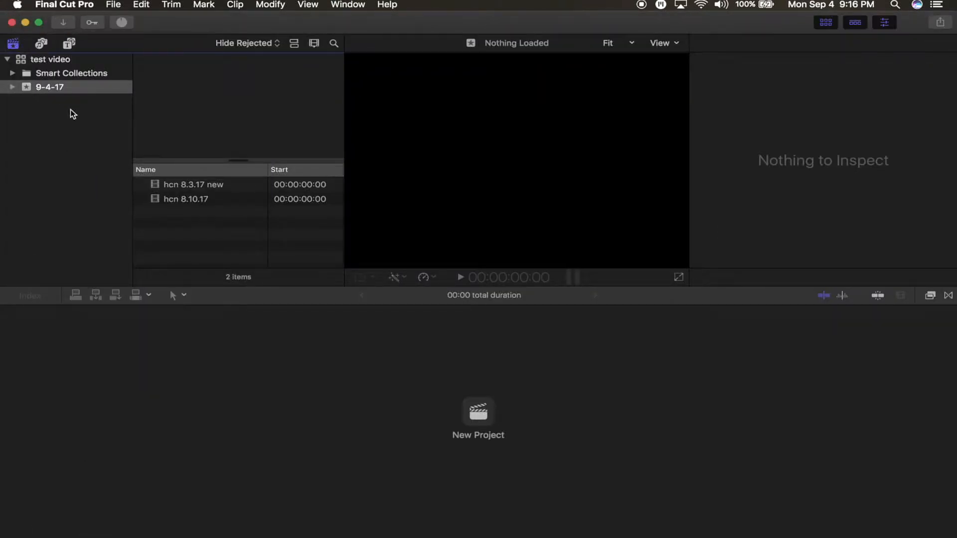
pyautogui.click(114, 5)
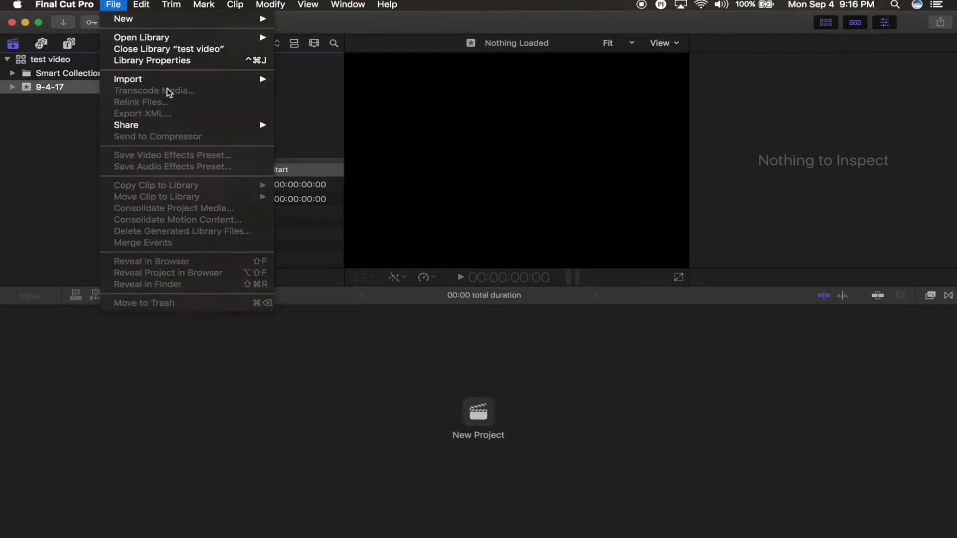
pyautogui.moveTo(166, 80)
pyautogui.click(64, 190)
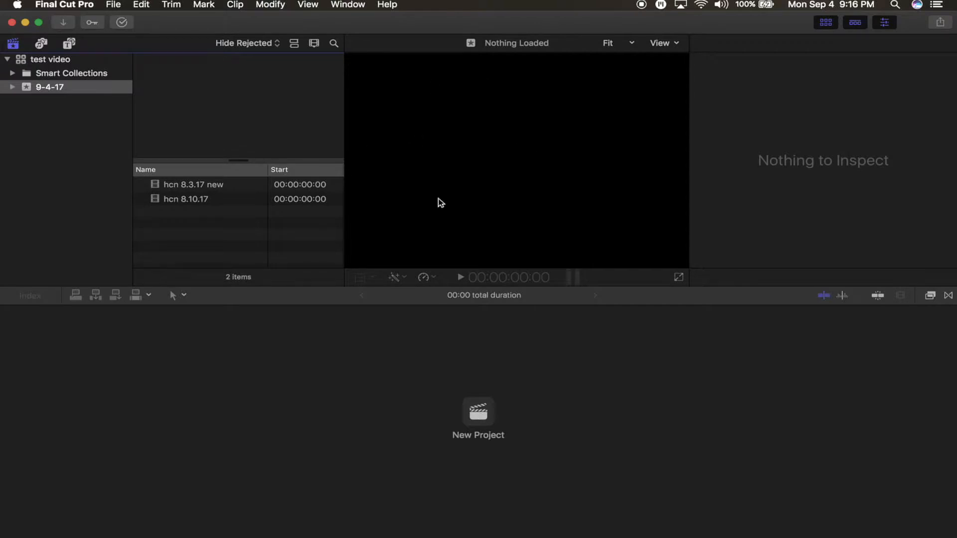
# Create a project named test video in the 9-4-17 event with the 1080p HD video format.
pyautogui.click(234, 187)
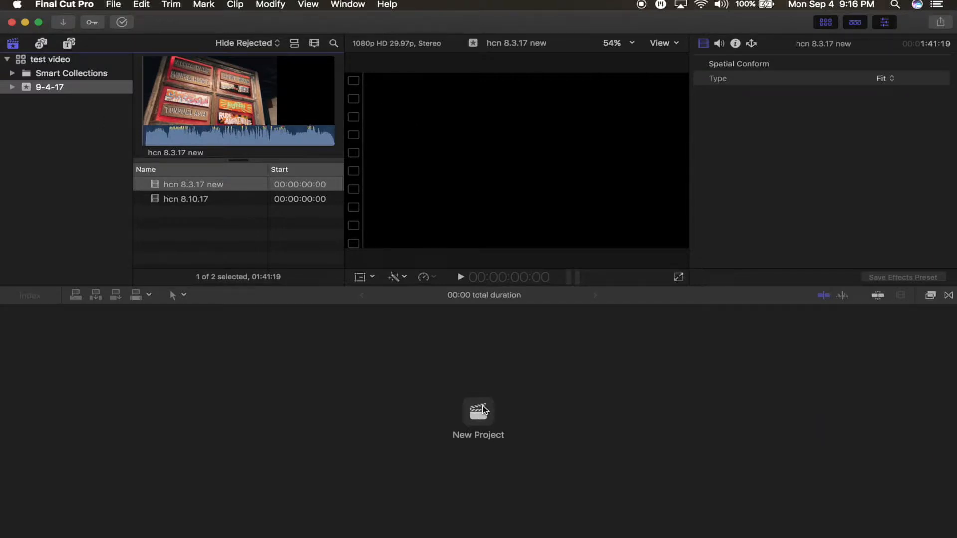
pyautogui.click(479, 411)
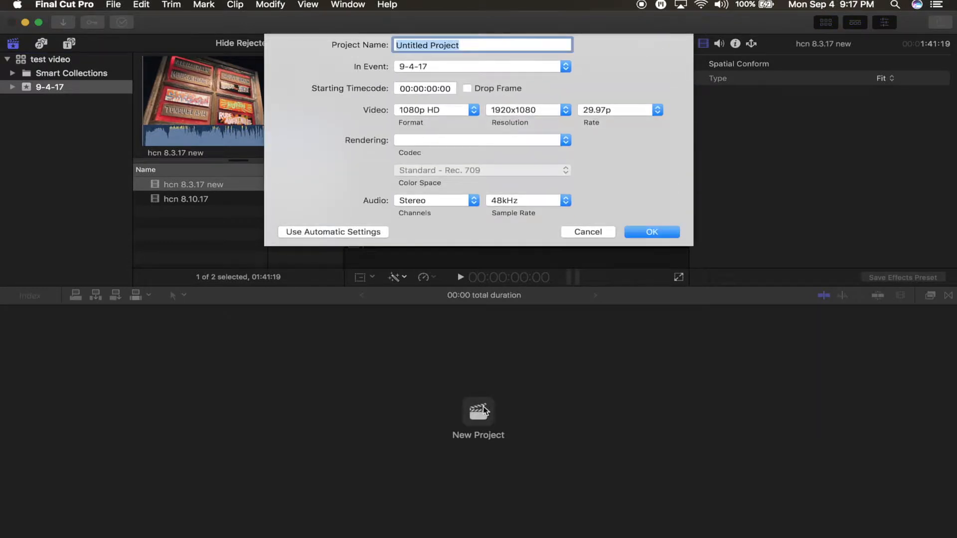
pyautogui.click(475, 69)
pyautogui.click(476, 68)
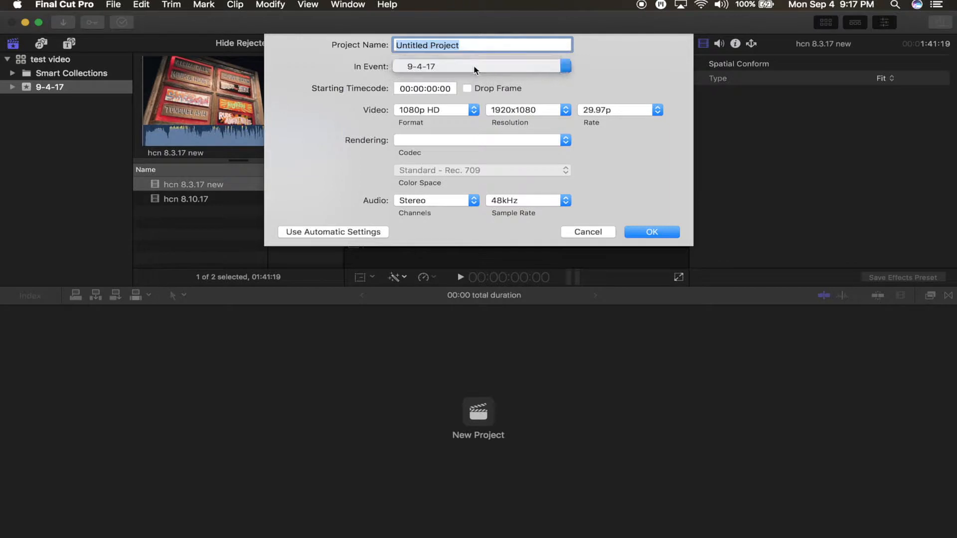
pyautogui.tripleClick(472, 45)
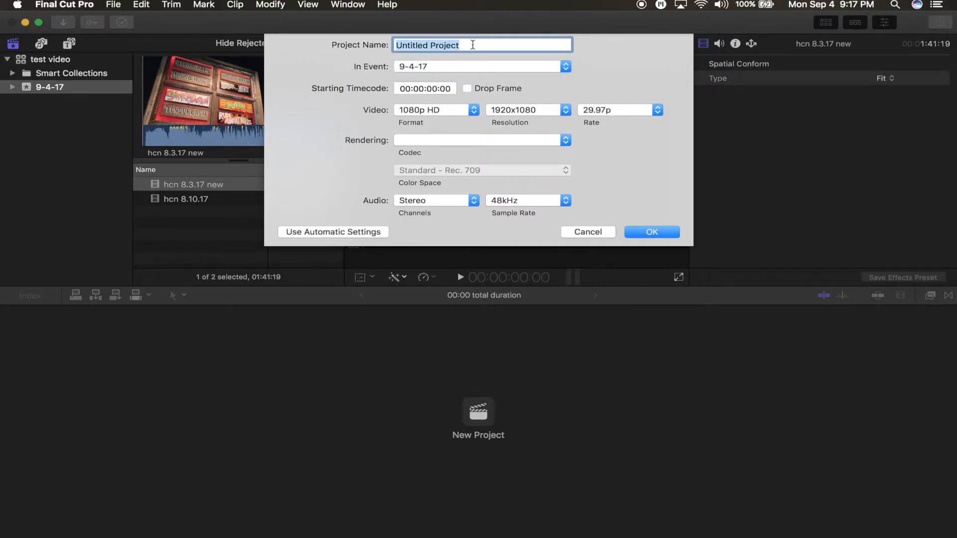
pyautogui.write('test video')
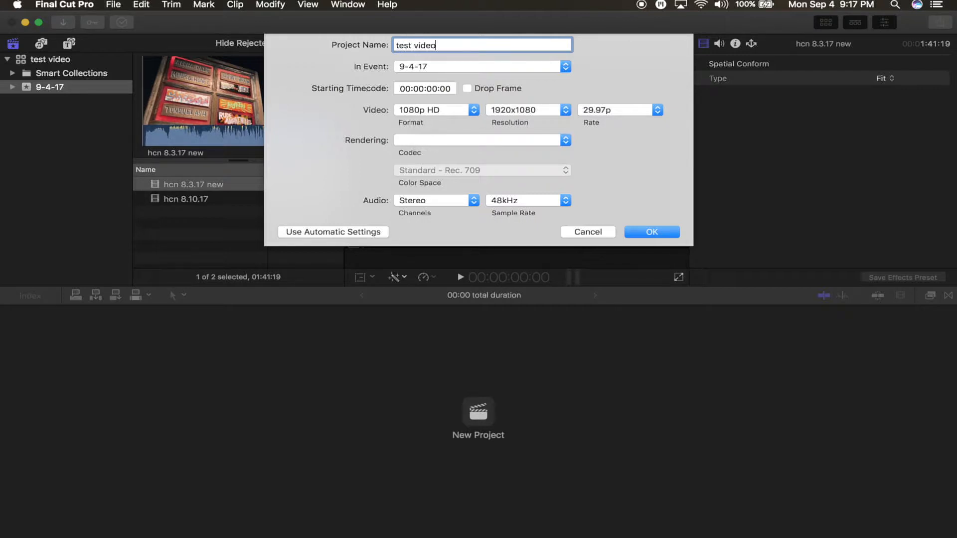
pyautogui.click(439, 109)
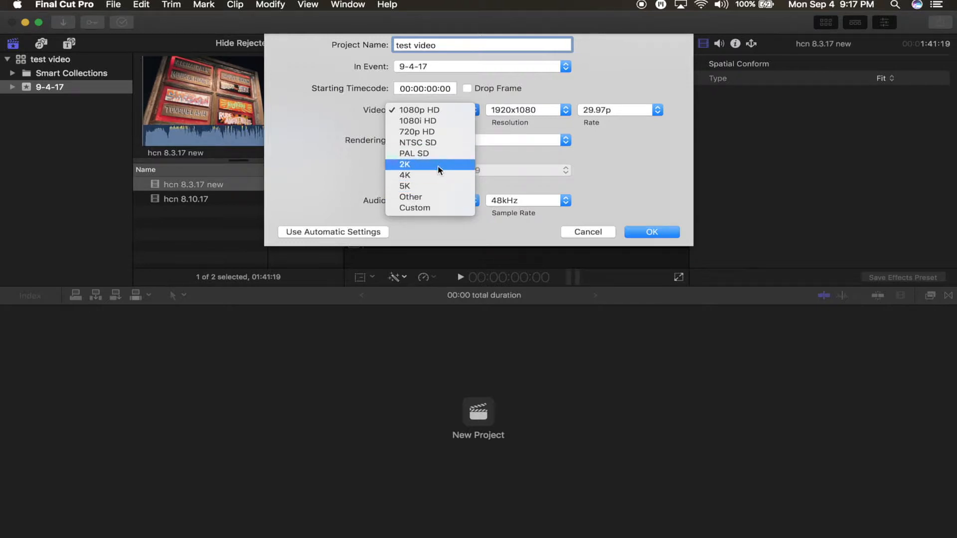
pyautogui.click(444, 111)
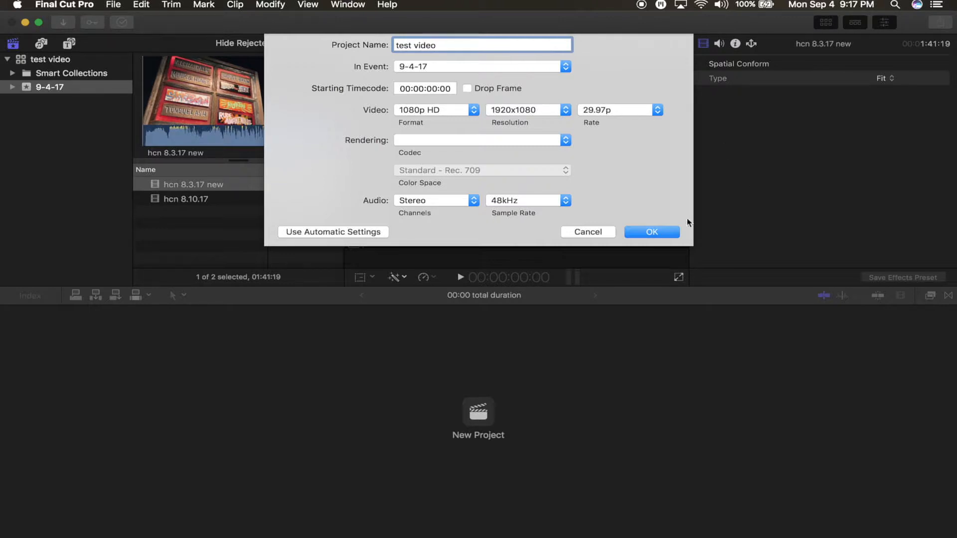
pyautogui.click(653, 233)
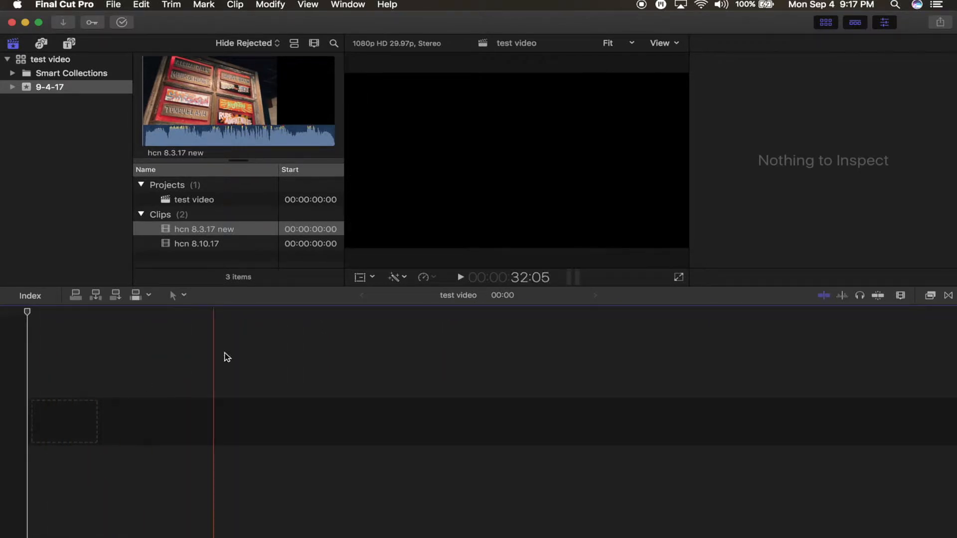
# Mark the range from 52:08 to 54:07 in the hcn 8.3.17 new clip and add it to the start of the timeline.
pyautogui.click(197, 229)
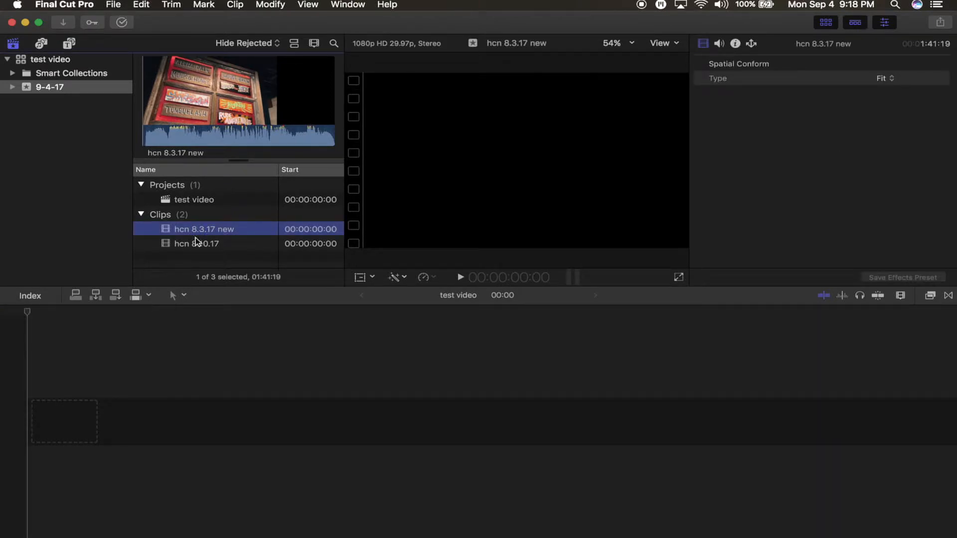
pyautogui.click(196, 243)
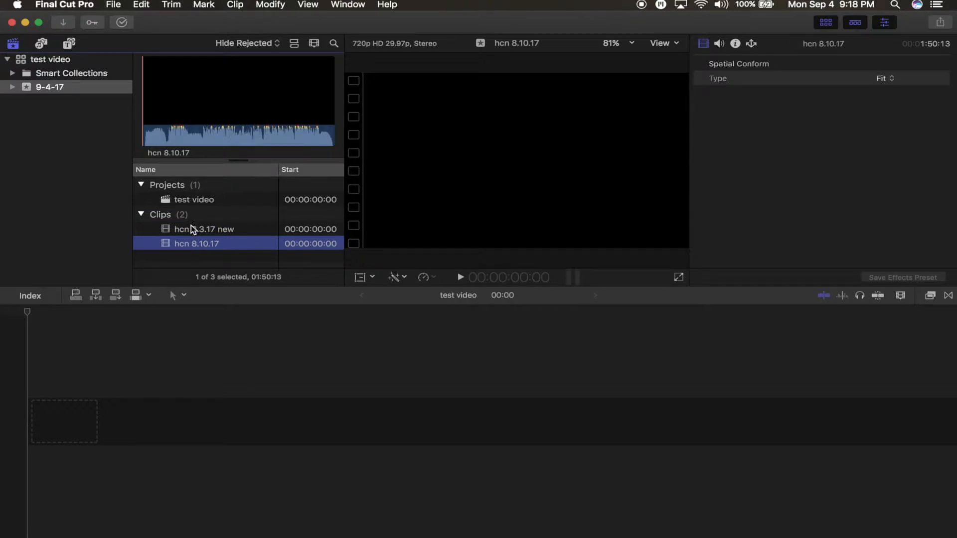
pyautogui.click(192, 229)
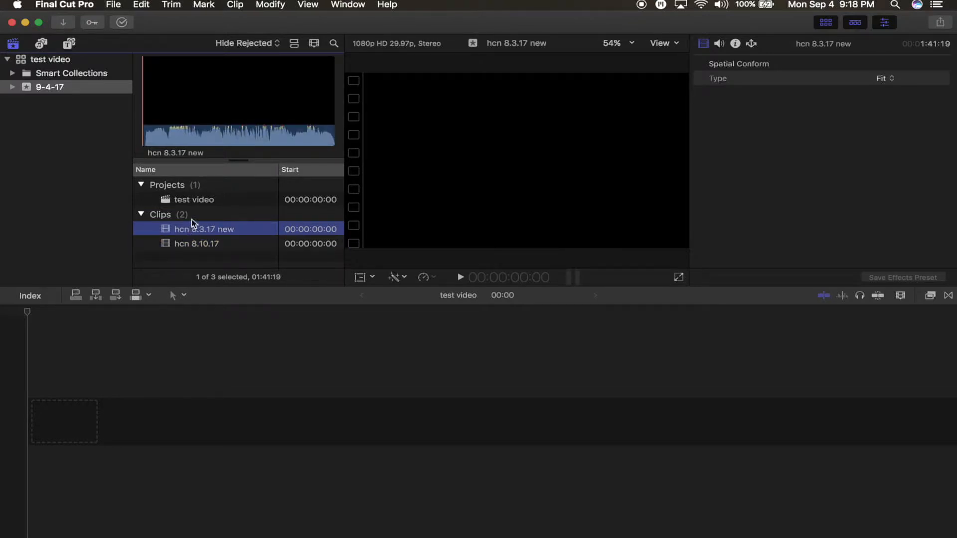
pyautogui.click(202, 131)
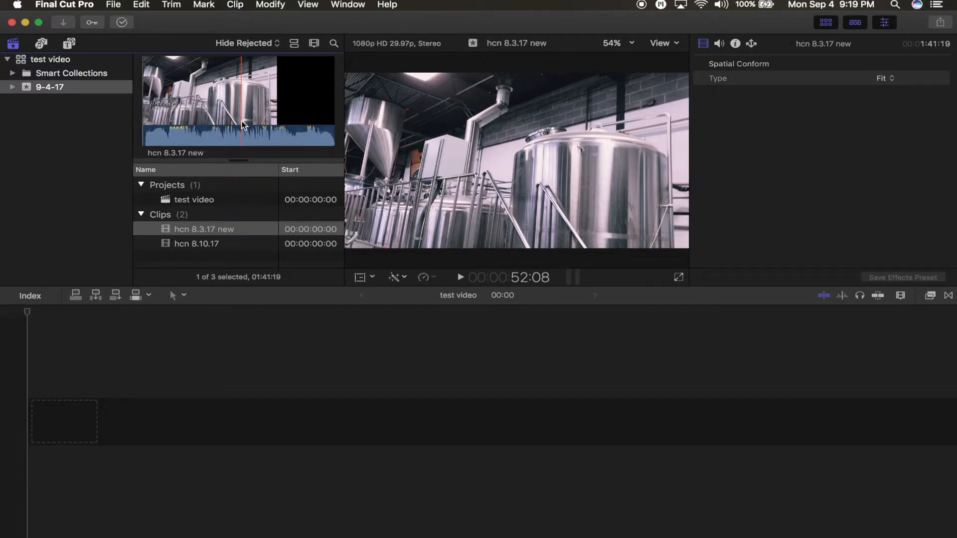
pyautogui.press('i')
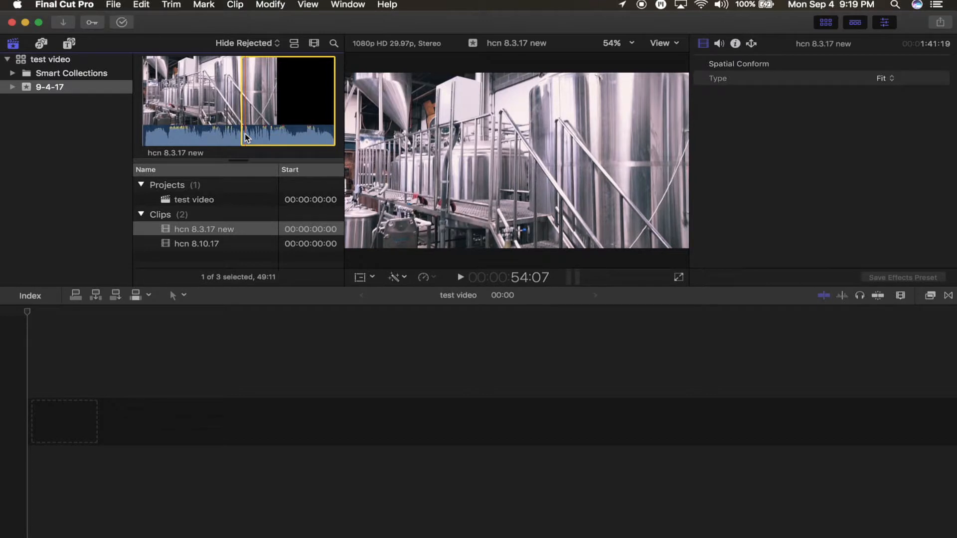
pyautogui.press('o')
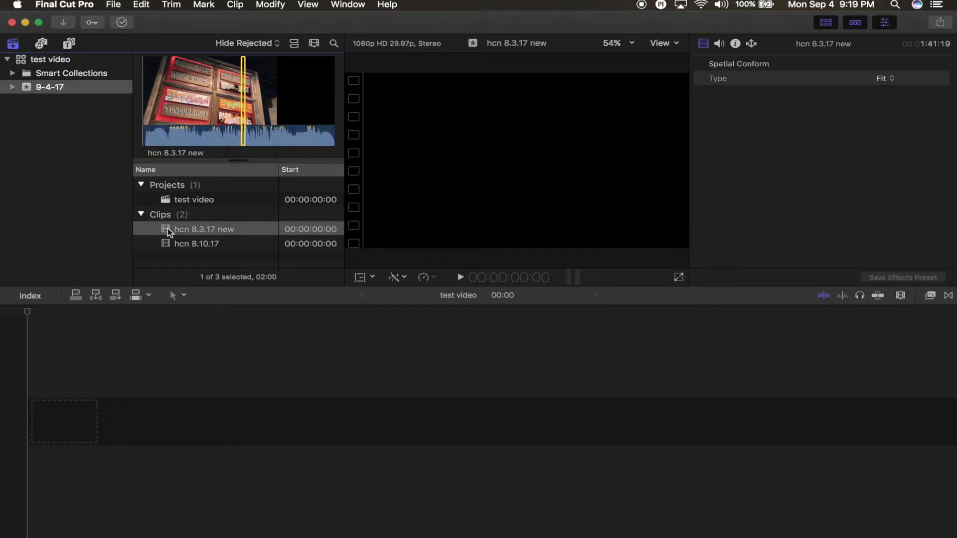
pyautogui.moveTo(167, 227); pyautogui.dragTo(71, 423)
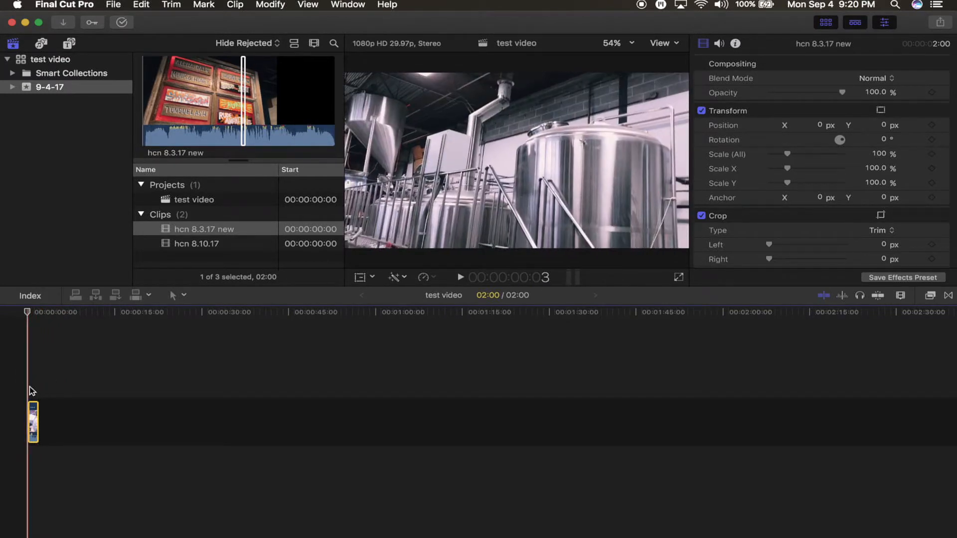
# Play the clip in the timeline and mute the computer's sound output.
pyautogui.press('space')
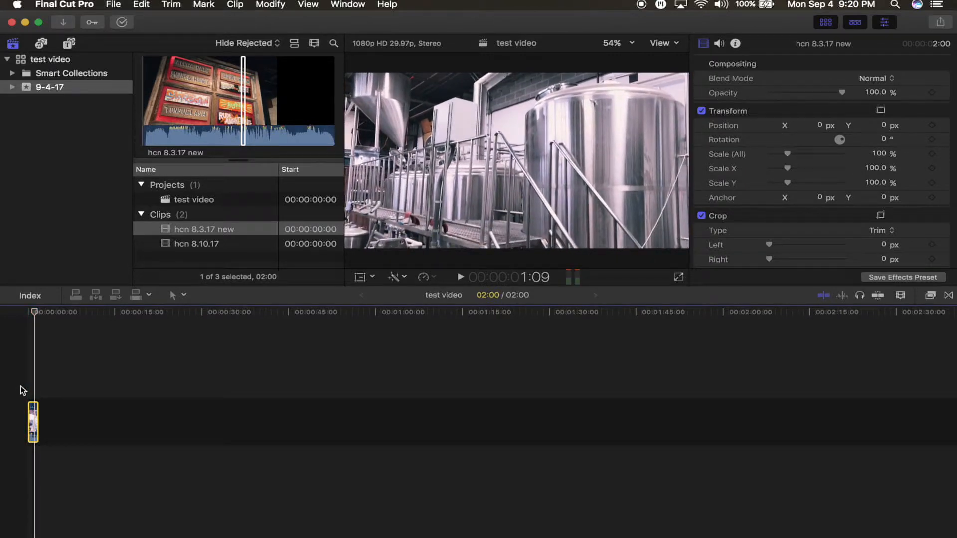
pyautogui.press('XF86AudioRaiseVolume')
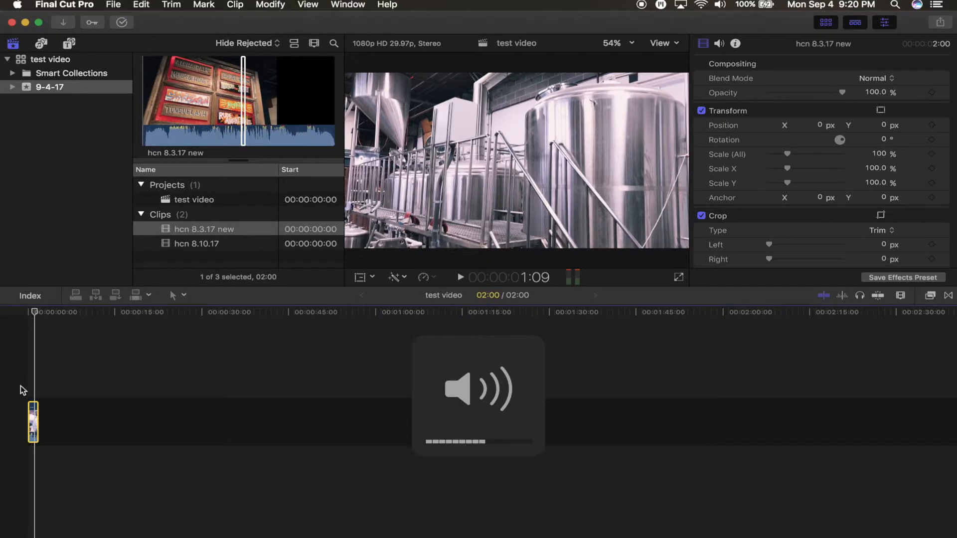
pyautogui.press('XF86AudioMute')
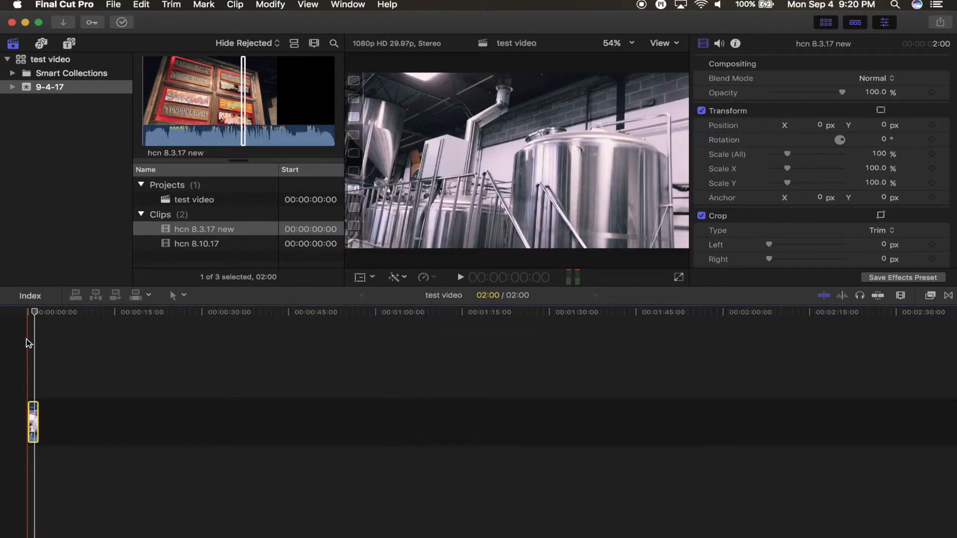
# Replay the timeline clip from its beginning twice, and return the playhead to the start of the clip.
pyautogui.click(27, 312)
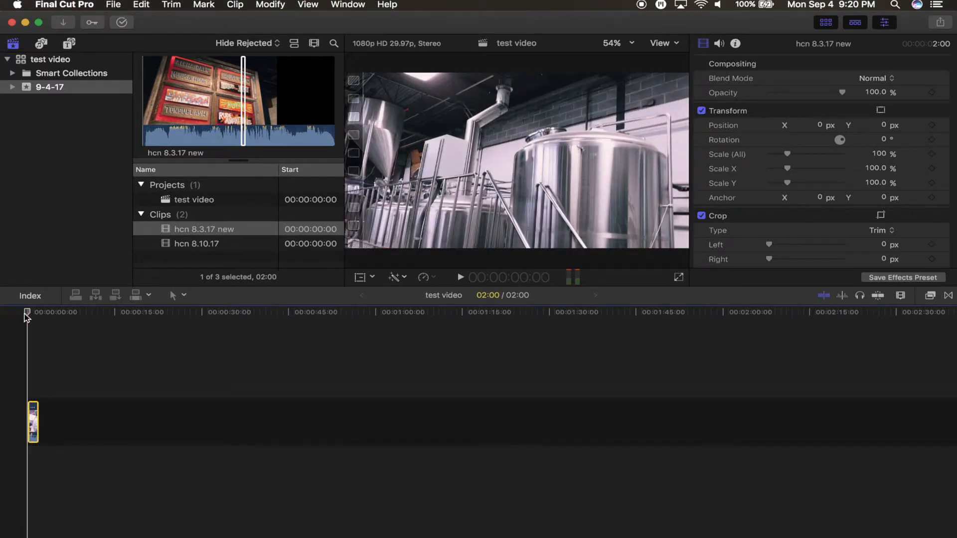
pyautogui.press('space')
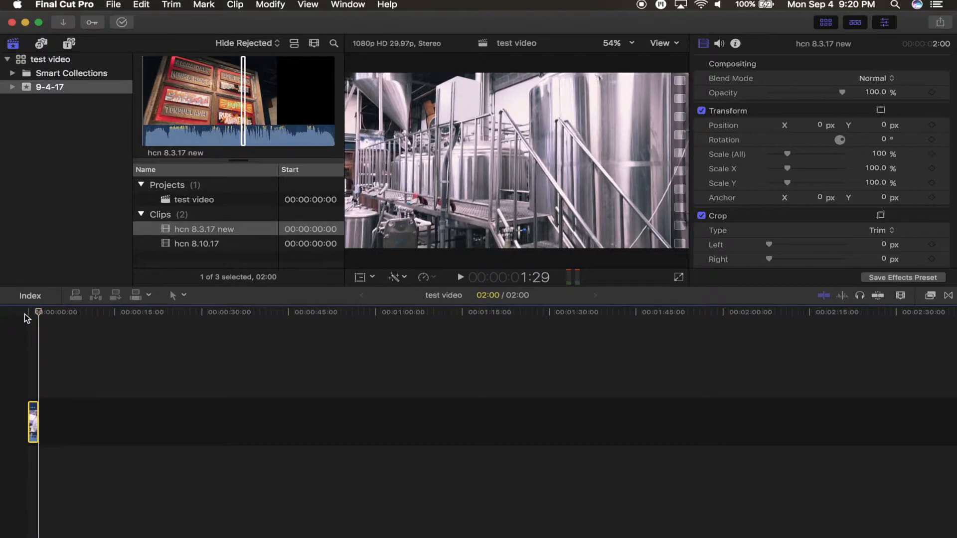
pyautogui.click(28, 313)
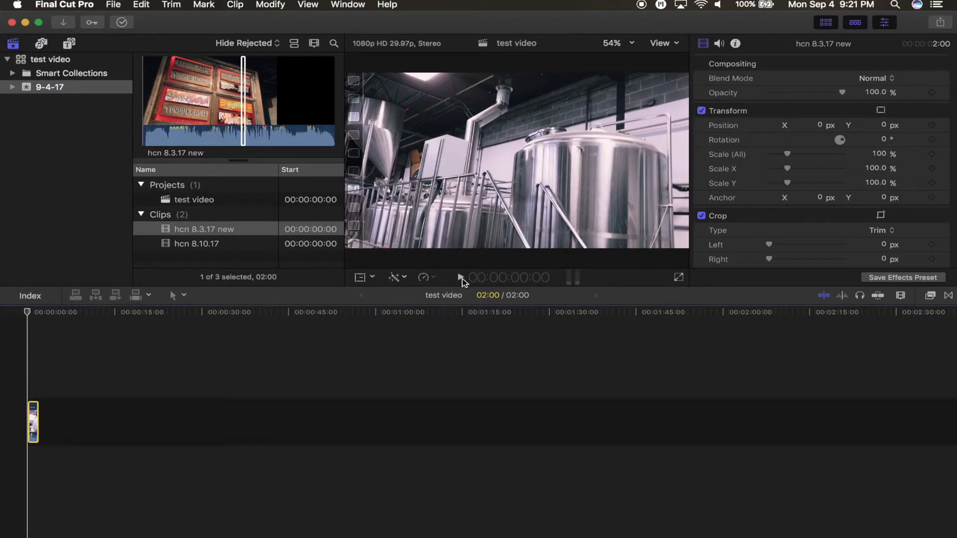
pyautogui.click(462, 277)
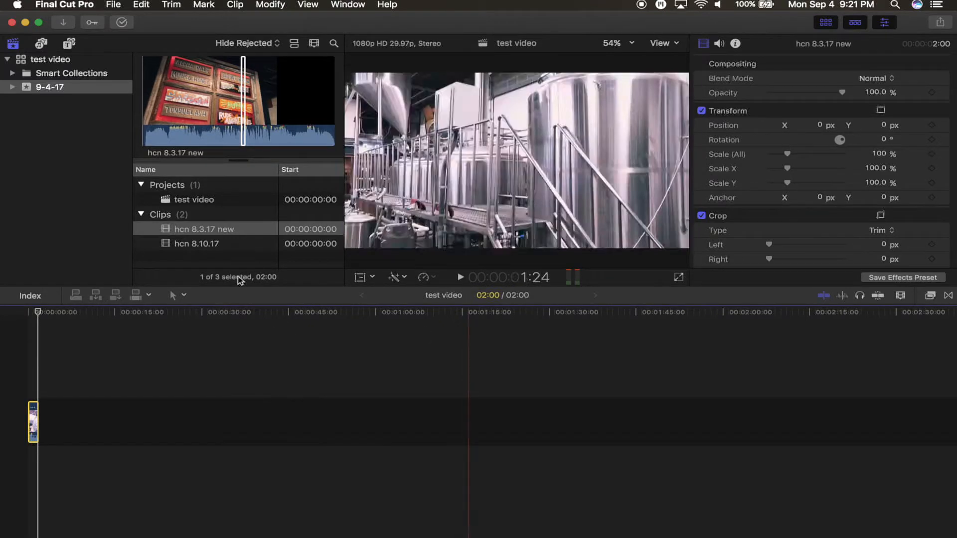
pyautogui.click(36, 315)
pyautogui.moveTo(35, 315); pyautogui.dragTo(15, 315)
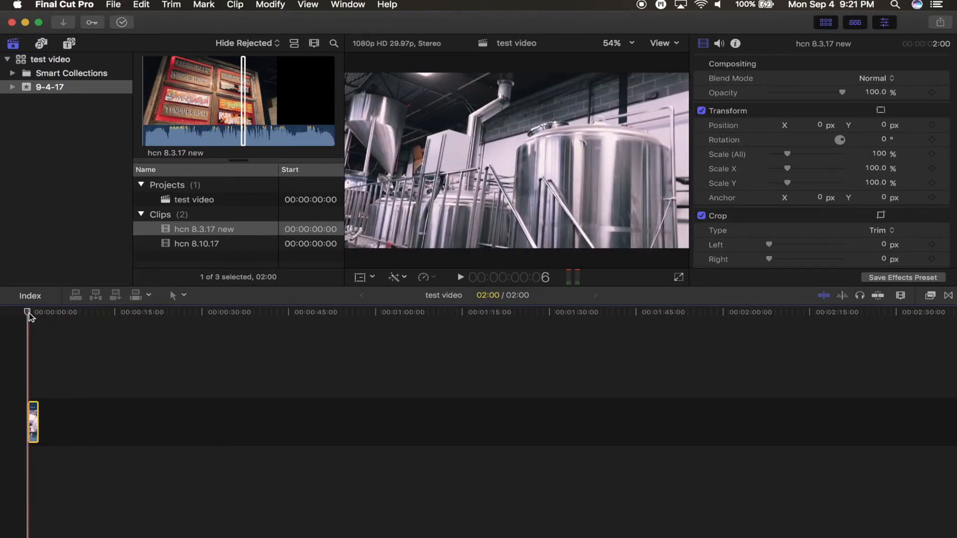
pyautogui.click(29, 315)
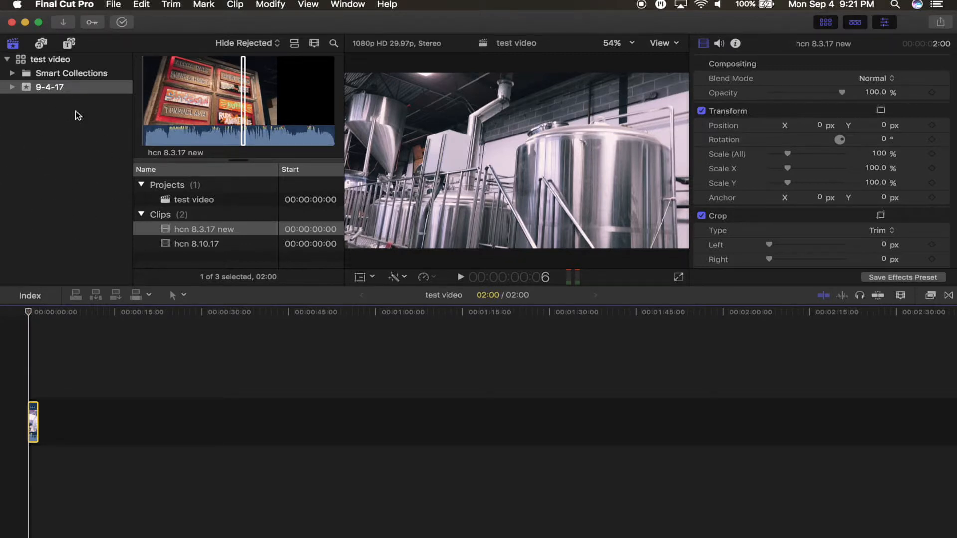
# Examine the commands available for the 9-4-17 event, its test video project and its two imported clips.
pyautogui.click(13, 87)
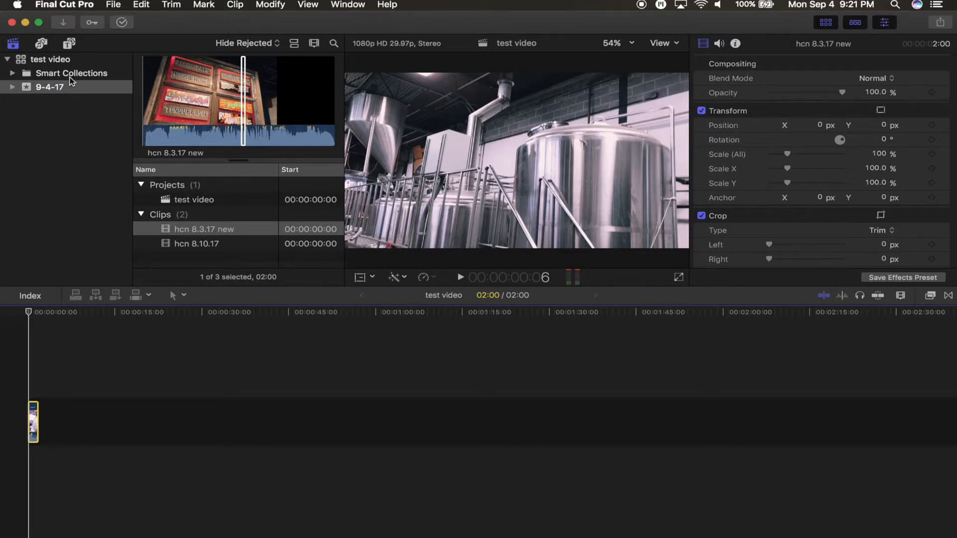
pyautogui.rightClick(46, 122)
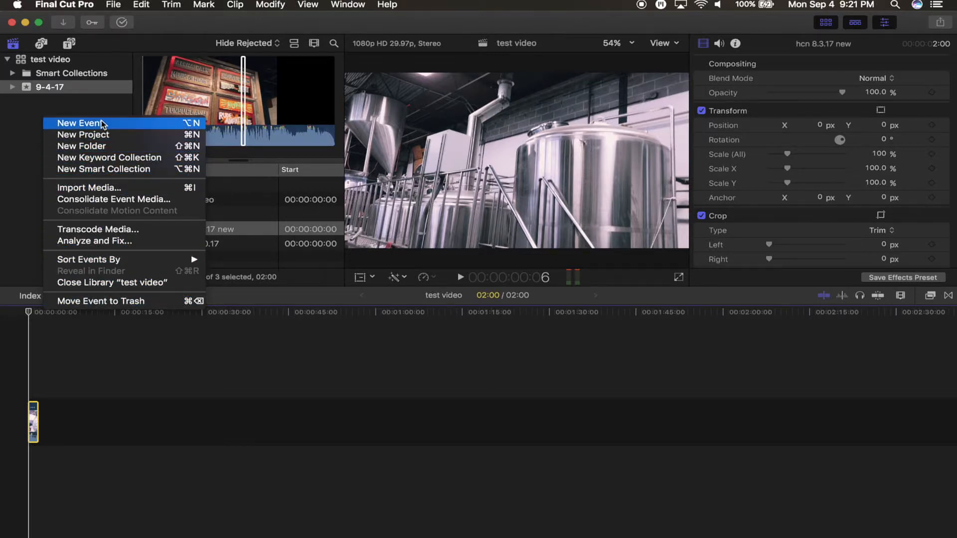
pyautogui.click(31, 133)
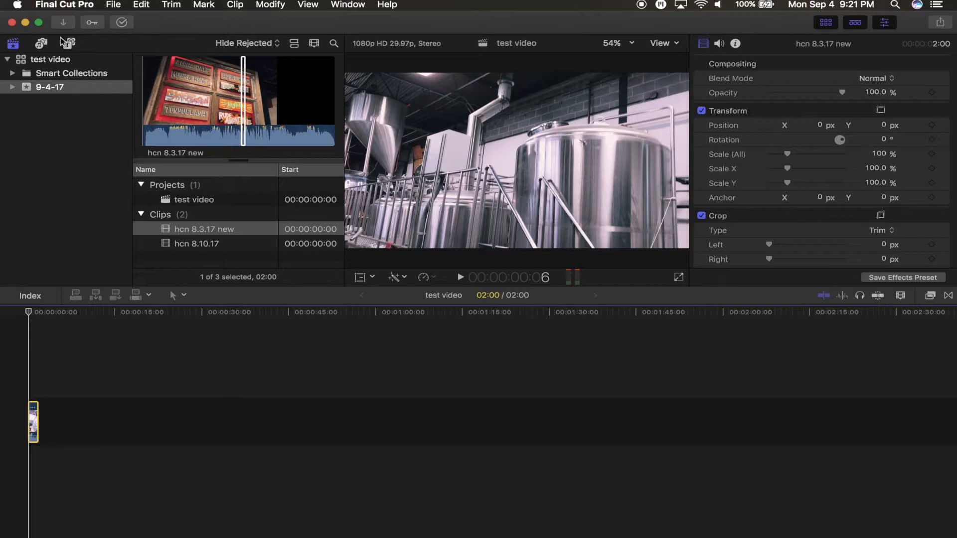
pyautogui.click(249, 216)
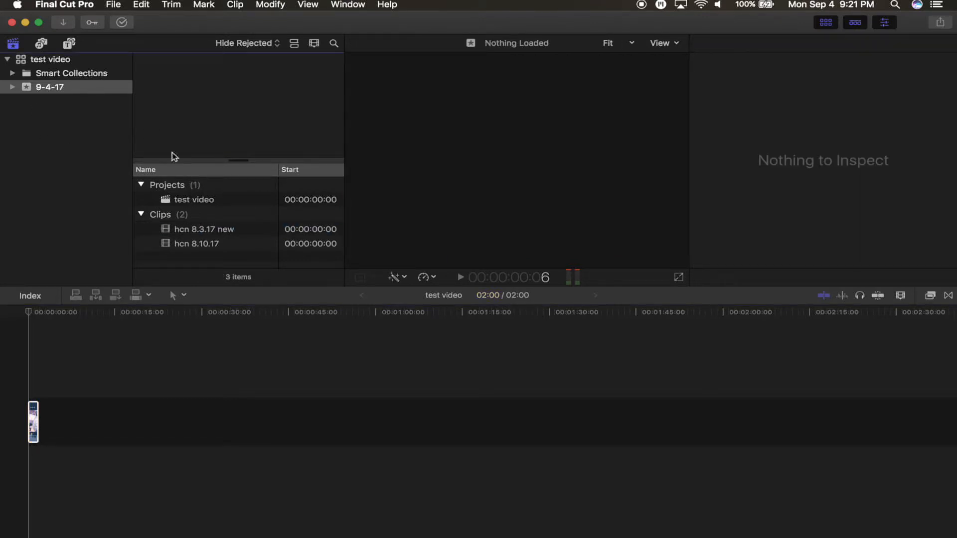
pyautogui.click(180, 201)
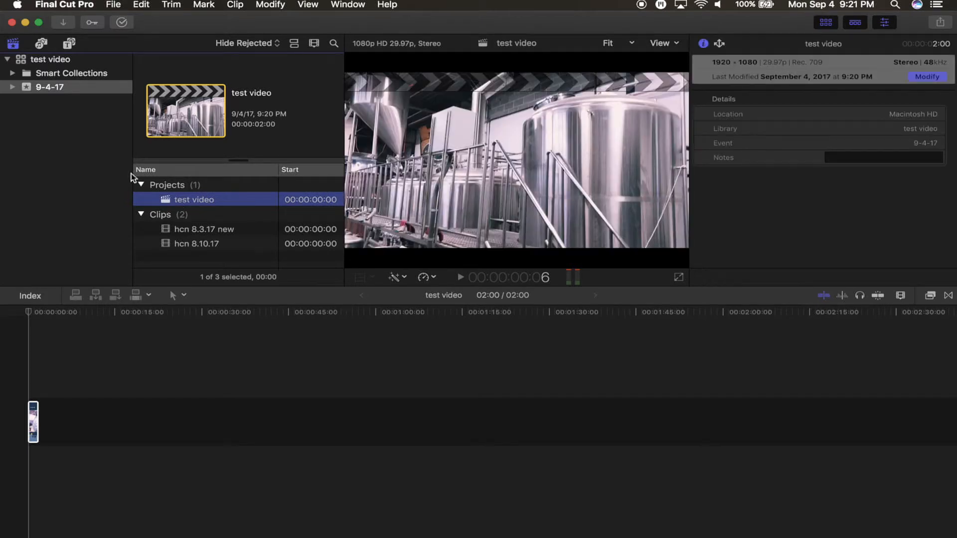
pyautogui.click(200, 231)
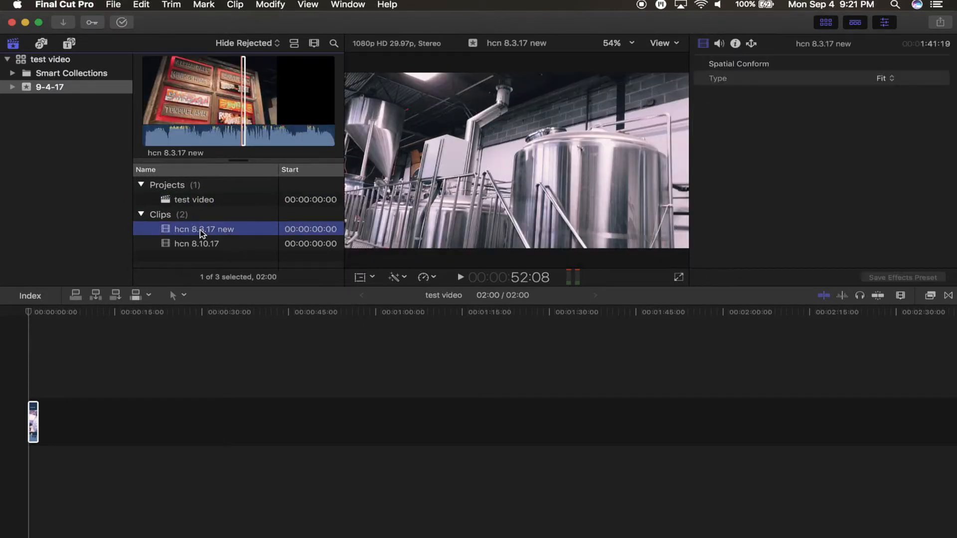
pyautogui.click(208, 245)
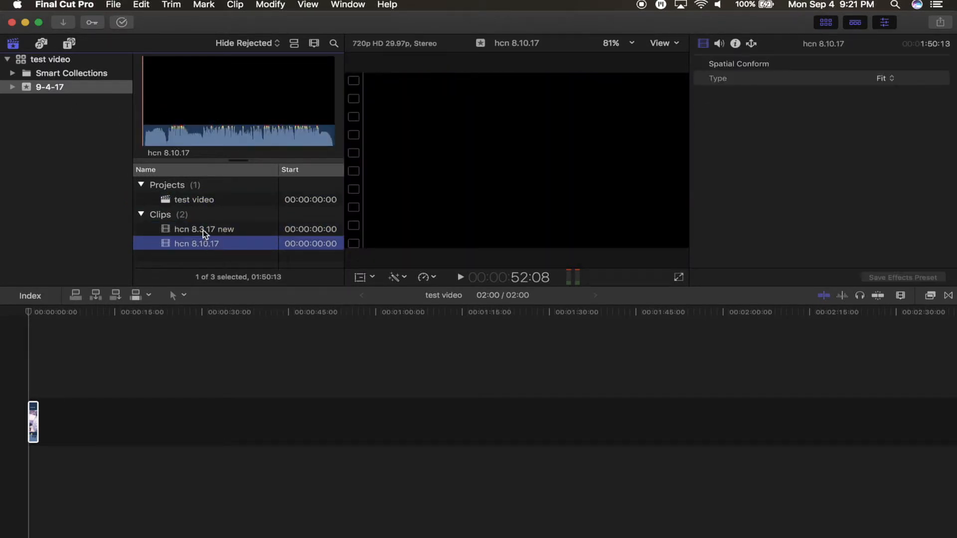
pyautogui.click(156, 141)
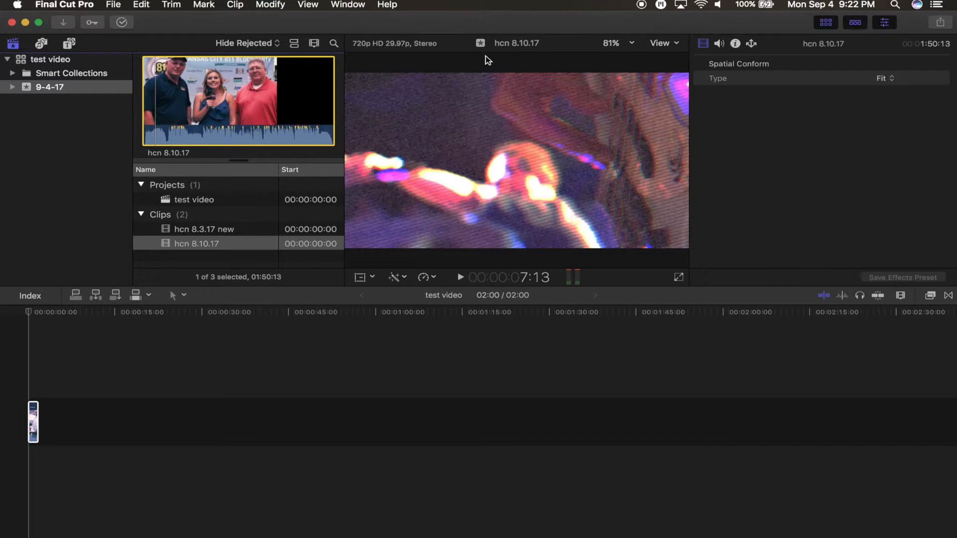
# Show the Event Viewer in the workspace alongside the main viewer.
pyautogui.click(351, 5)
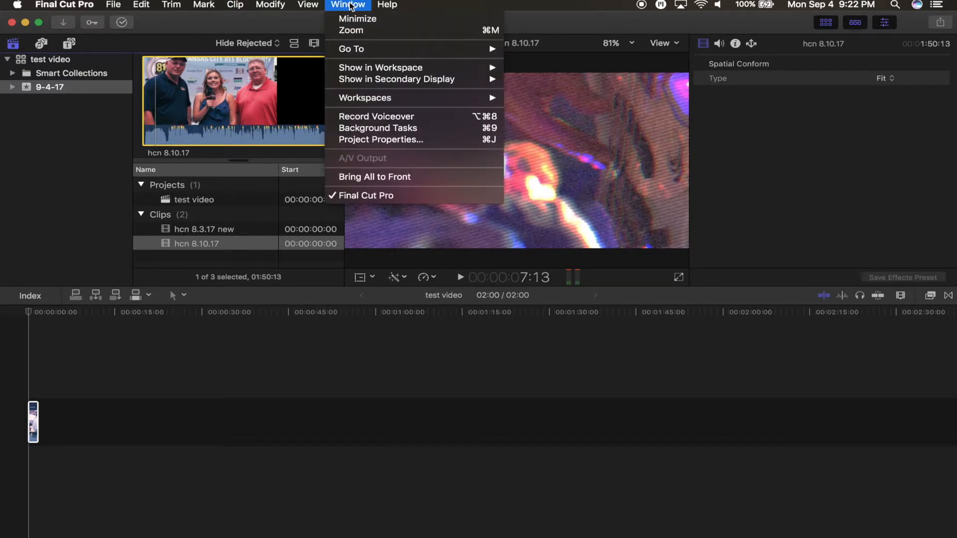
pyautogui.moveTo(314, 6)
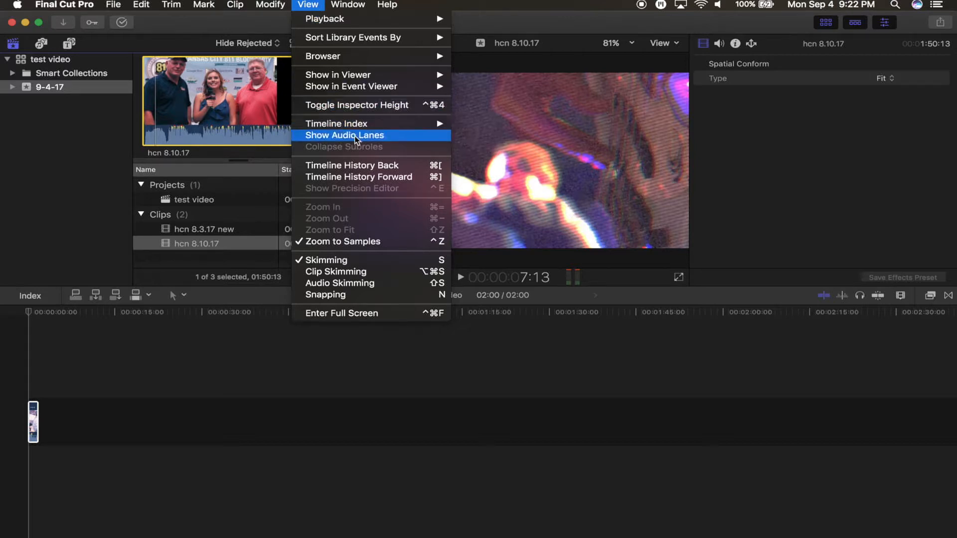
pyautogui.moveTo(356, 127)
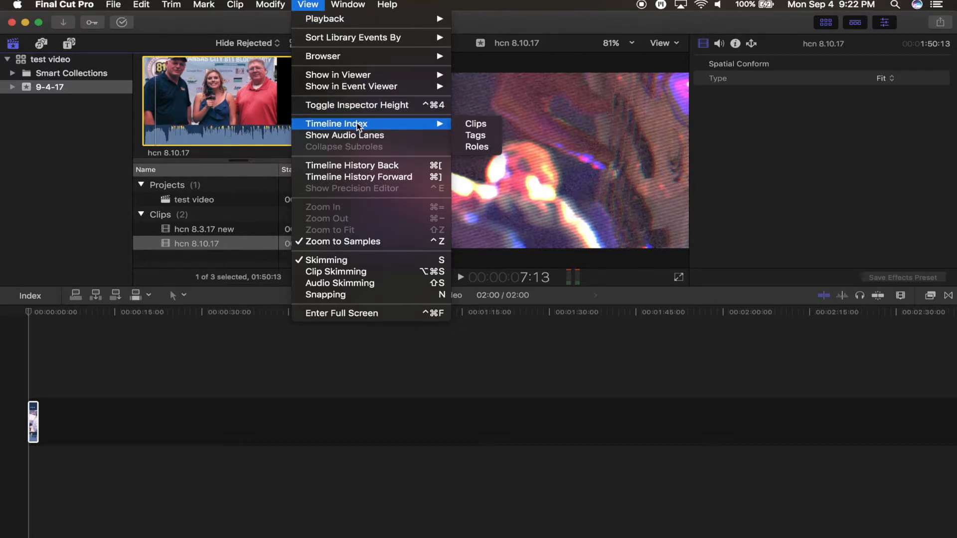
pyautogui.moveTo(348, 5)
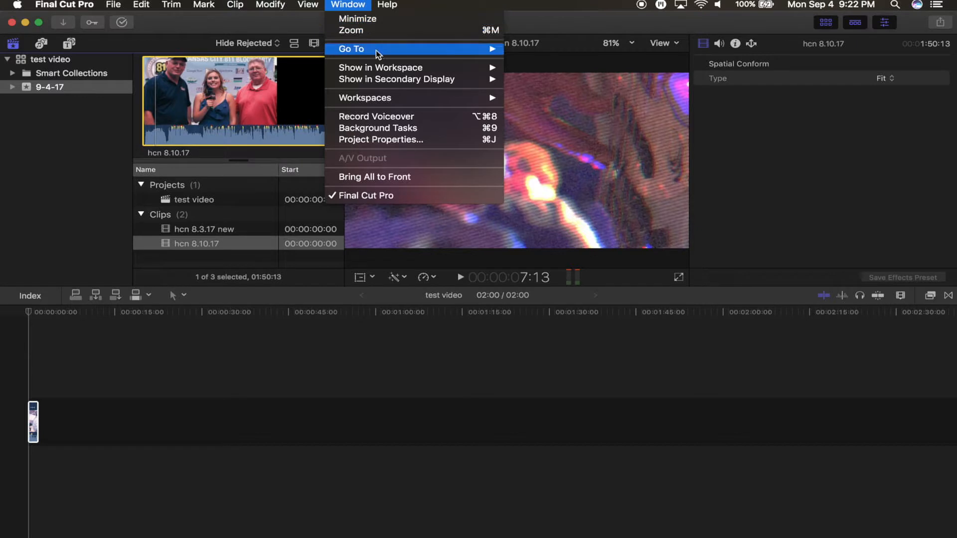
pyautogui.moveTo(385, 69)
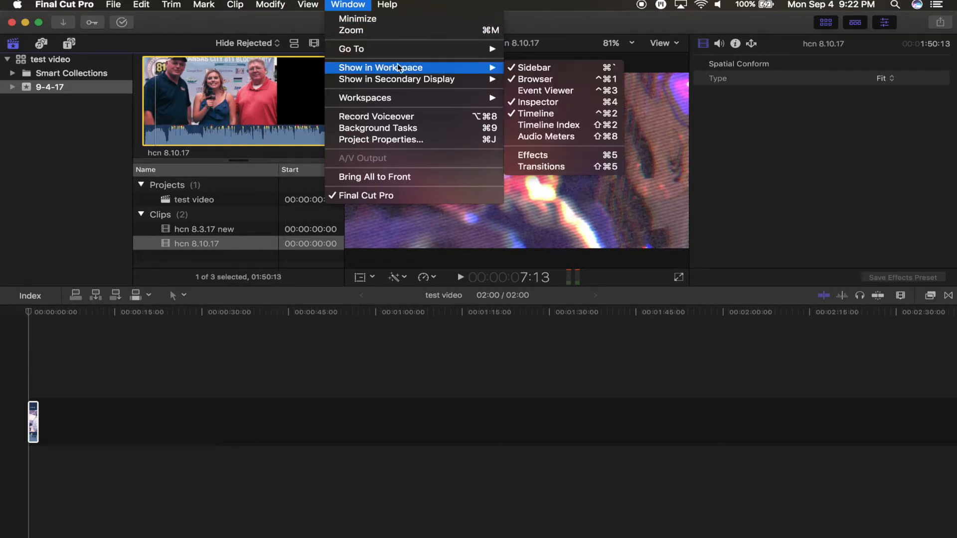
pyautogui.click(520, 91)
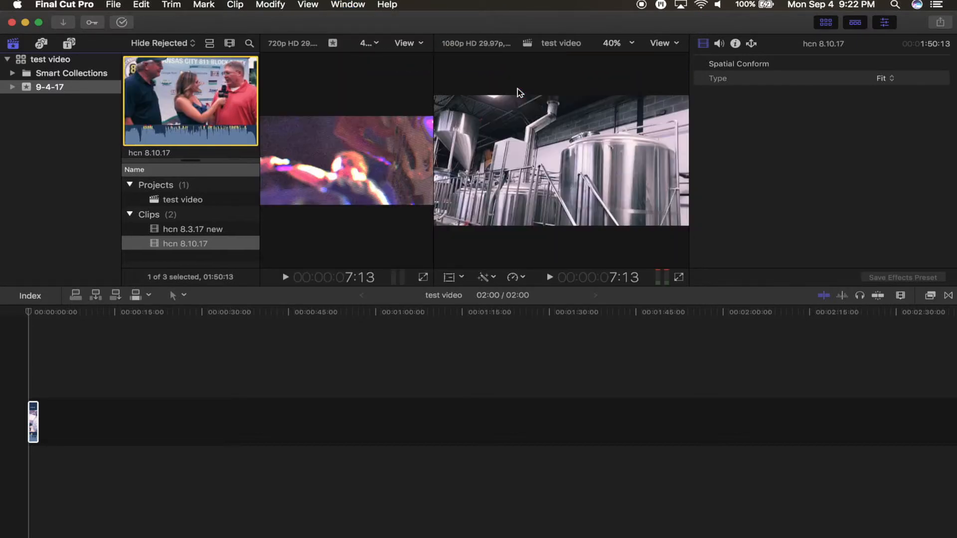
# Resize the two viewers by shifting their dividing line to give the test video viewer more room.
pyautogui.click(436, 130)
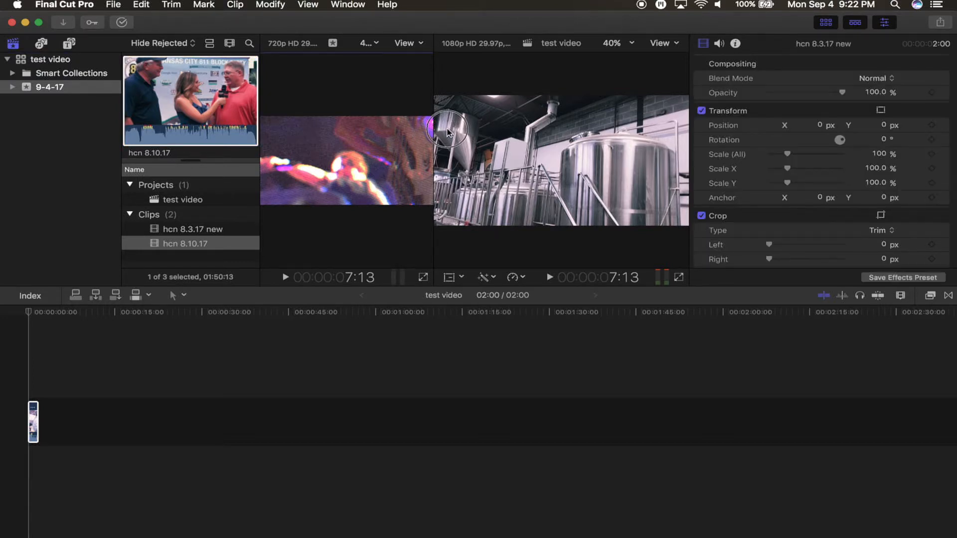
pyautogui.moveTo(465, 133); pyautogui.dragTo(482, 133)
pyautogui.click(433, 134)
pyautogui.moveTo(434, 134)
pyautogui.mouseDown()
pyautogui.moveTo(453, 133)
pyautogui.moveTo(391, 140)
pyautogui.moveTo(418, 138)
pyautogui.mouseUp()
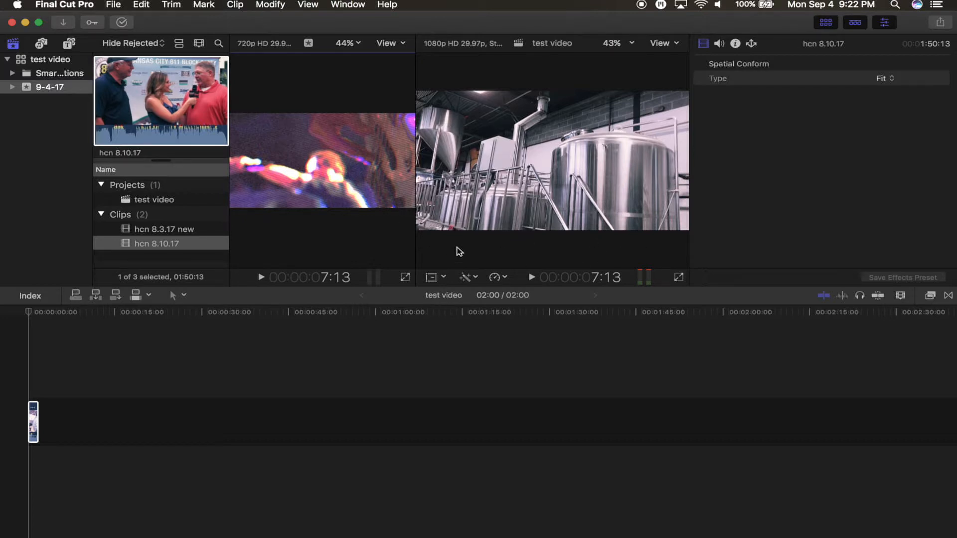
# Display the hcn 8.3.17 new clip in the Event Viewer, and hide the Event Viewer again.
pyautogui.click(155, 231)
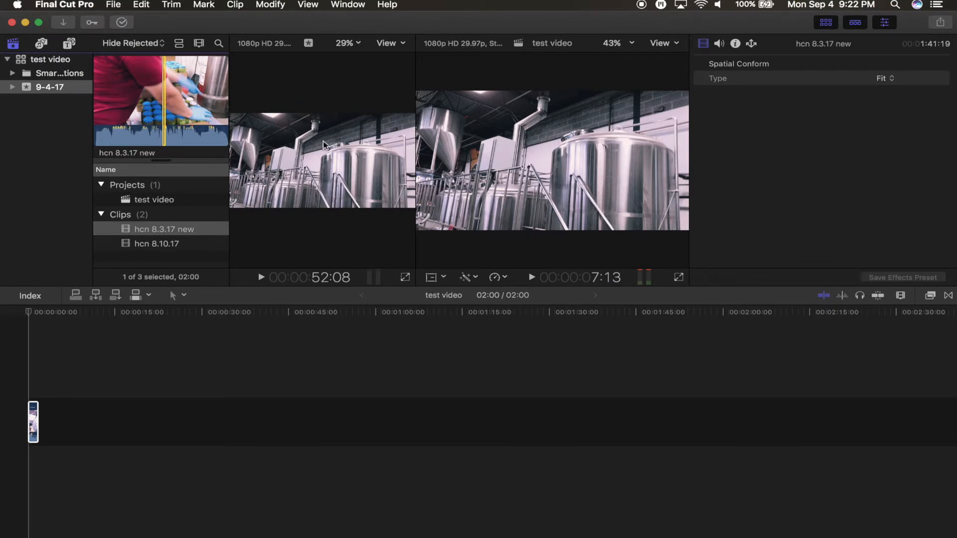
pyautogui.click(347, 5)
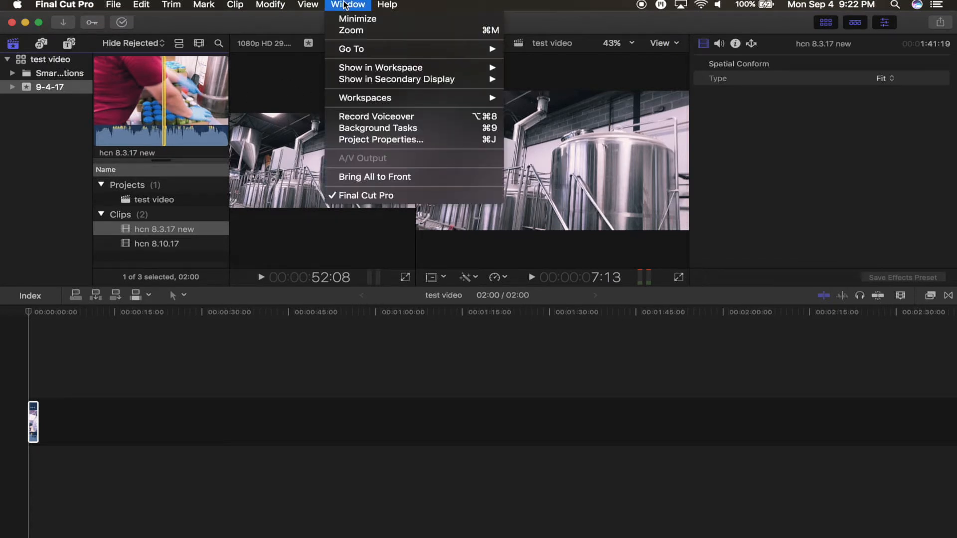
pyautogui.moveTo(362, 69)
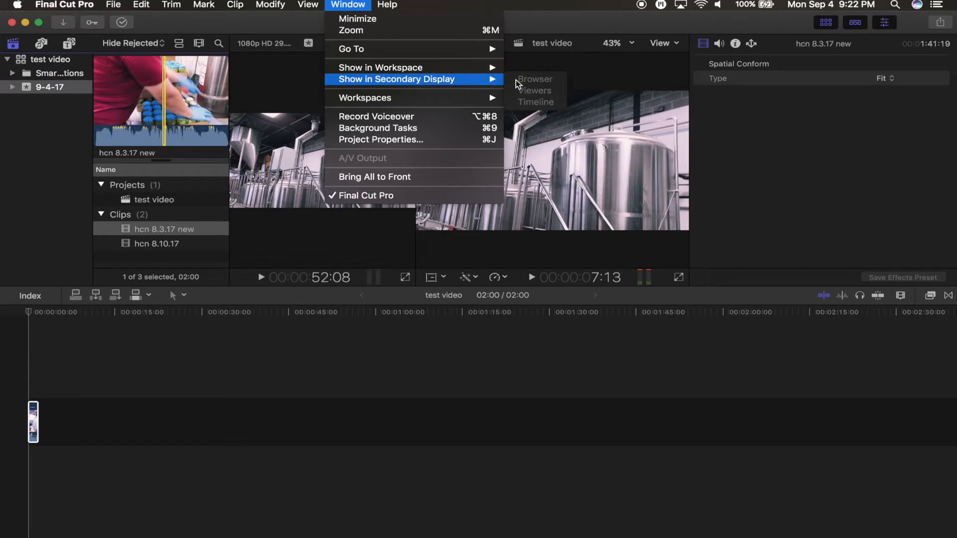
pyautogui.click(524, 90)
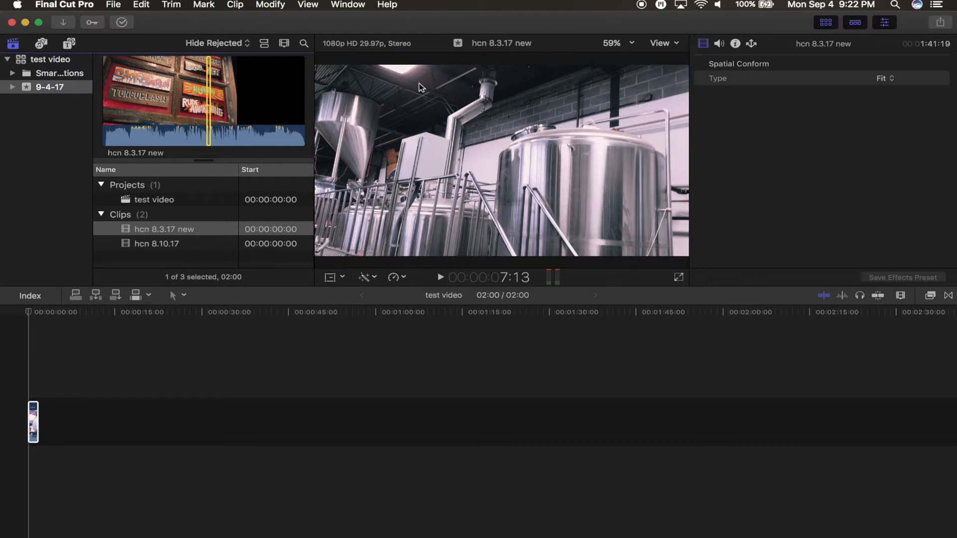
# Look through the audio, info and video properties of the timeline clip in the inspector.
pyautogui.click(14, 347)
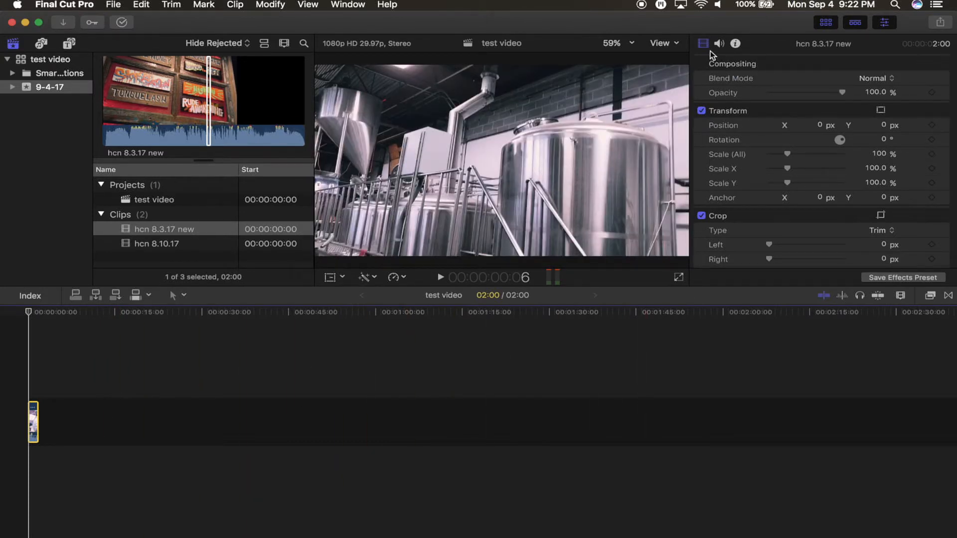
pyautogui.click(722, 43)
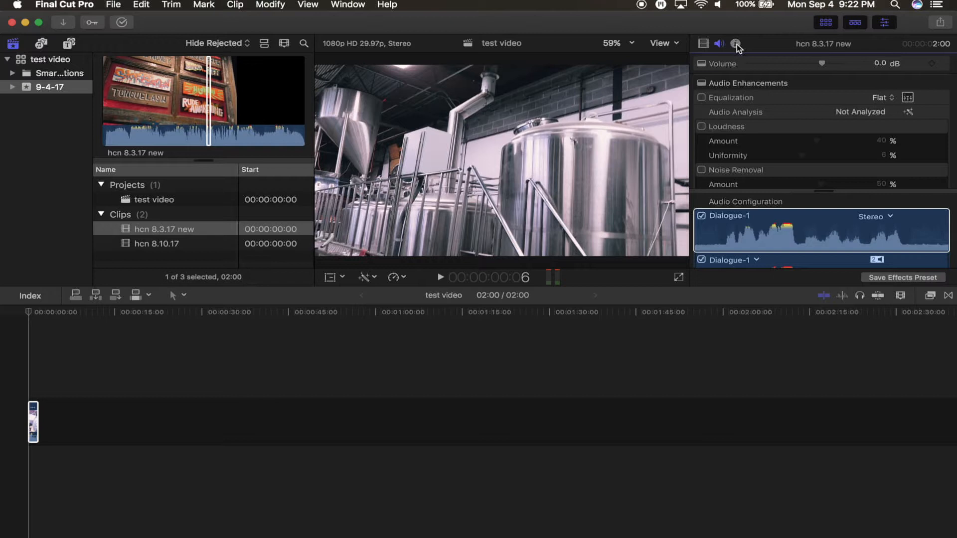
pyautogui.click(736, 44)
pyautogui.click(704, 43)
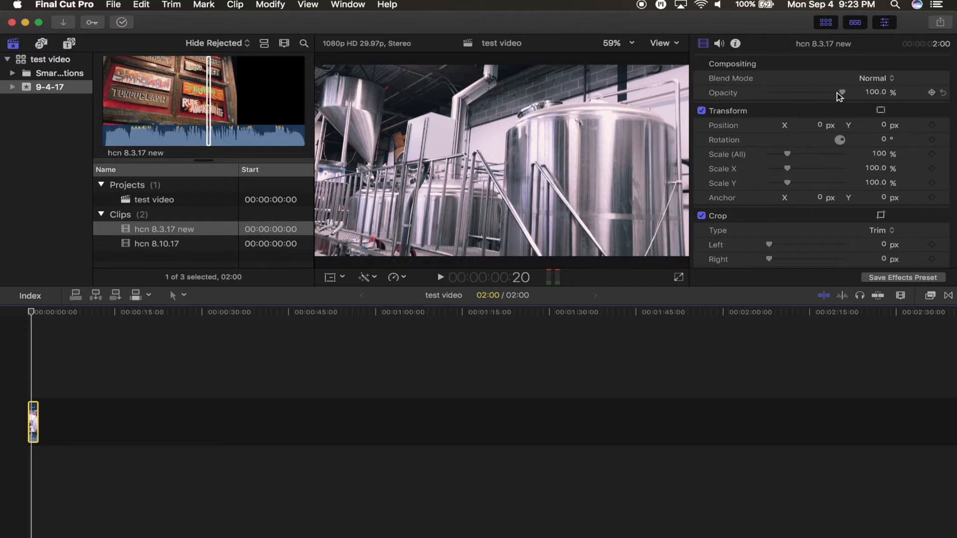
# Try the opacity control and scale the timeline clip down to 36%, and undo the scaling.
pyautogui.moveTo(838, 94)
pyautogui.mouseDown()
pyautogui.moveTo(780, 97)
pyautogui.moveTo(841, 93)
pyautogui.mouseUp()
pyautogui.moveTo(788, 154); pyautogui.dragTo(779, 157)
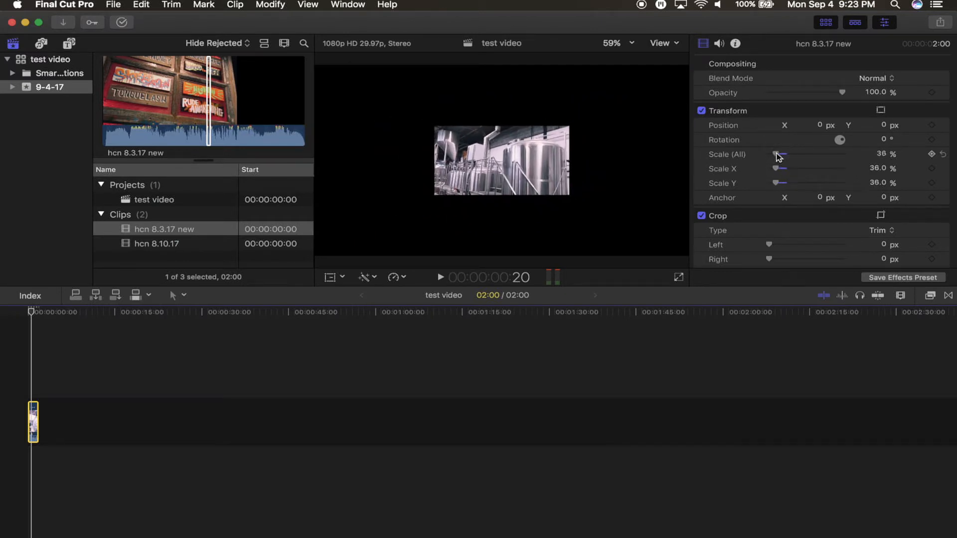
pyautogui.press('super+z')
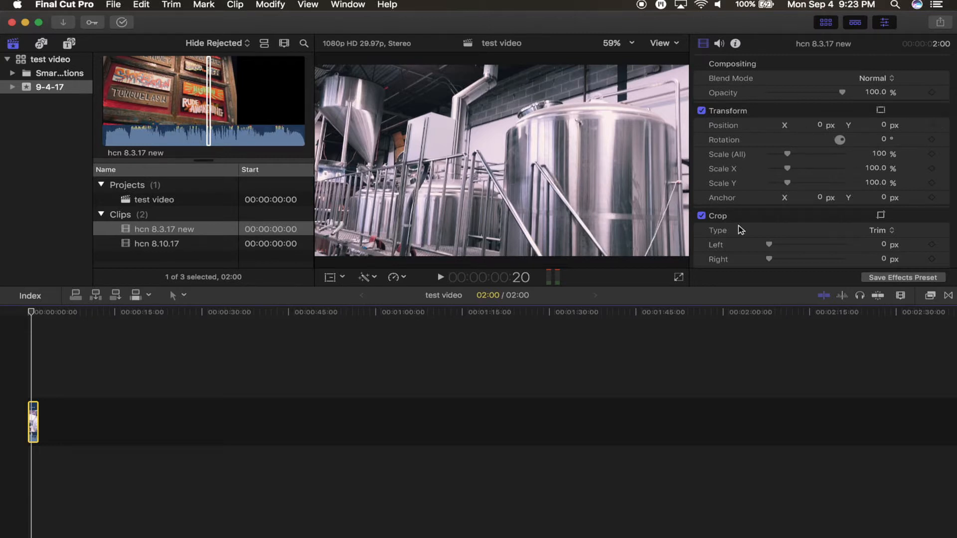
# Try adjusting the timeline clip's left crop, and review its distort, stabilization, rolling shutter and spatial conform settings.
pyautogui.scroll(-3, 748, 234)
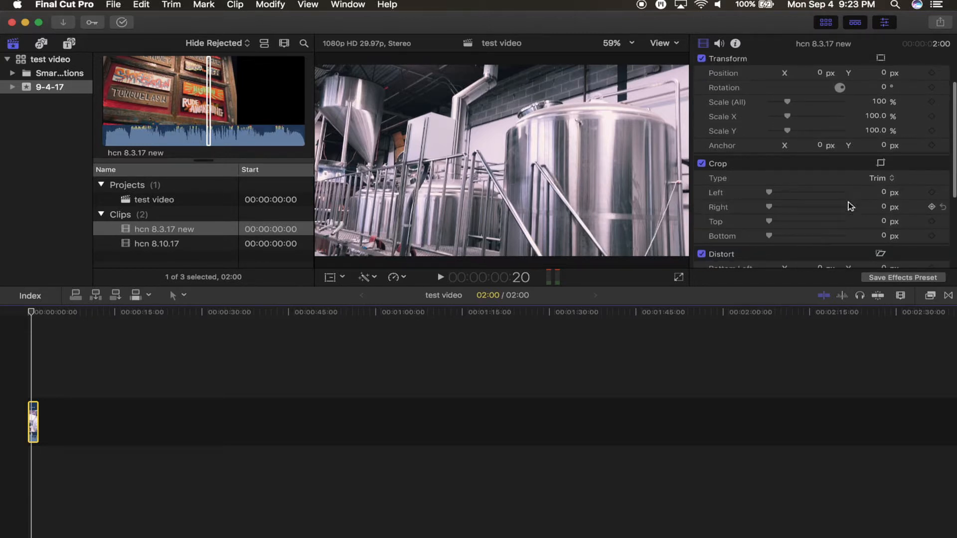
pyautogui.click(770, 194)
pyautogui.moveTo(770, 194); pyautogui.dragTo(743, 194)
pyautogui.scroll(-5, 735, 192)
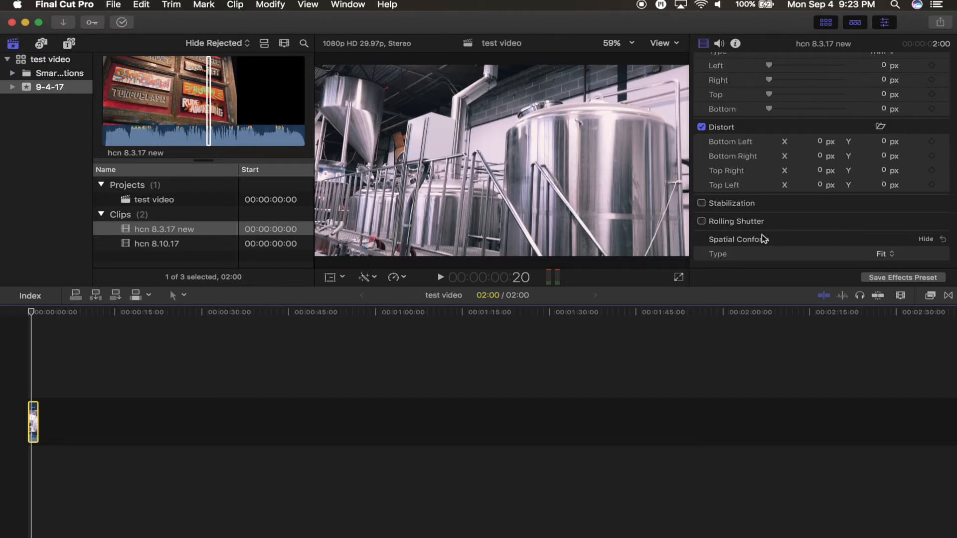
pyautogui.scroll(6, 807, 245)
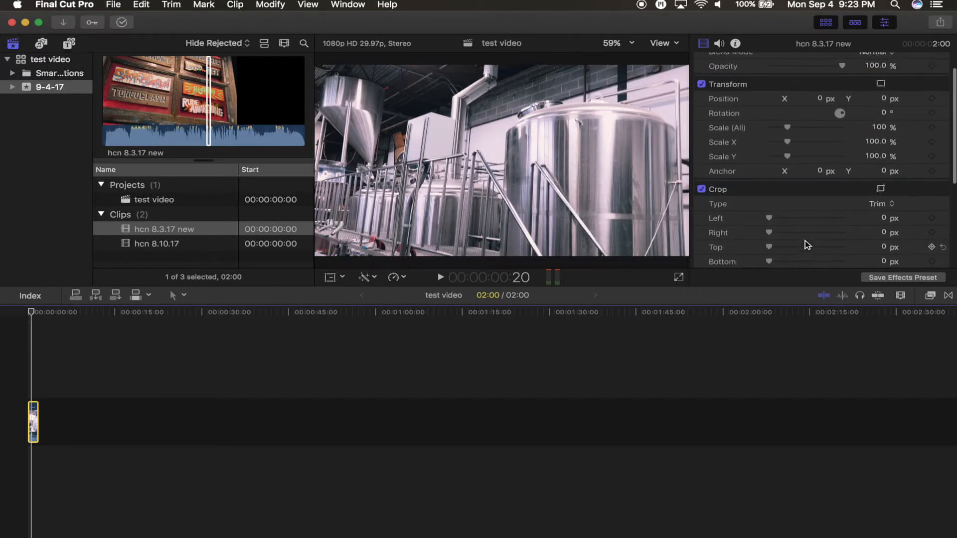
# Set the audio volume of the timeline clip to -0.5 dB.
pyautogui.click(720, 43)
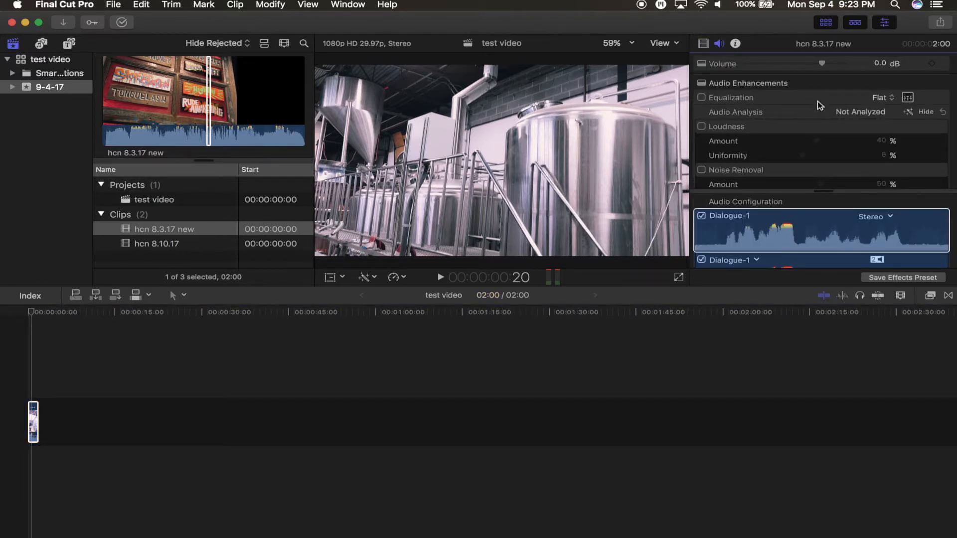
pyautogui.moveTo(821, 69)
pyautogui.mouseDown()
pyautogui.moveTo(803, 64)
pyautogui.moveTo(822, 64)
pyautogui.mouseUp()
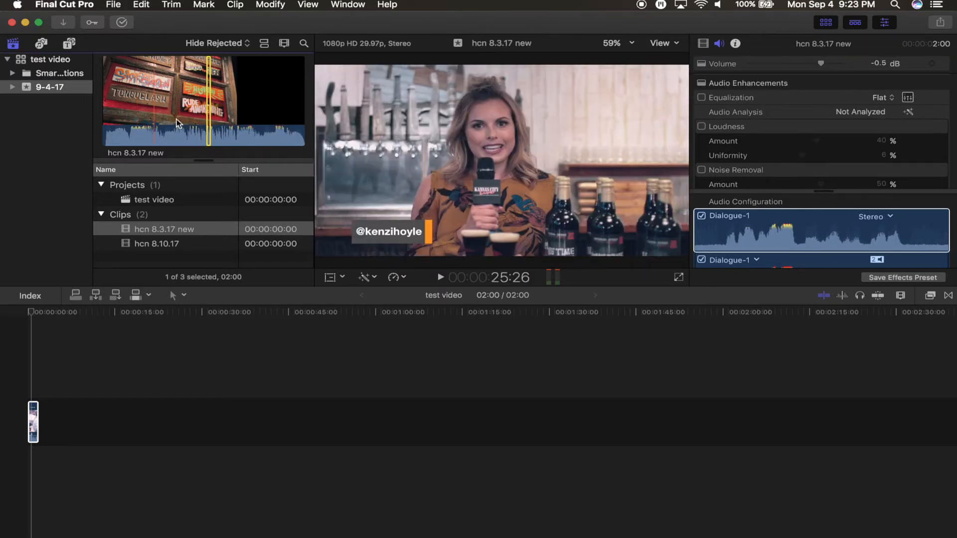
# Examine the audio configuration, hum removal, pan and effects settings of the hcn 8.3.17 new clip in the browser.
pyautogui.click(199, 125)
pyautogui.click(843, 234)
pyautogui.scroll(-1, 849, 237)
pyautogui.scroll(-1, 849, 235)
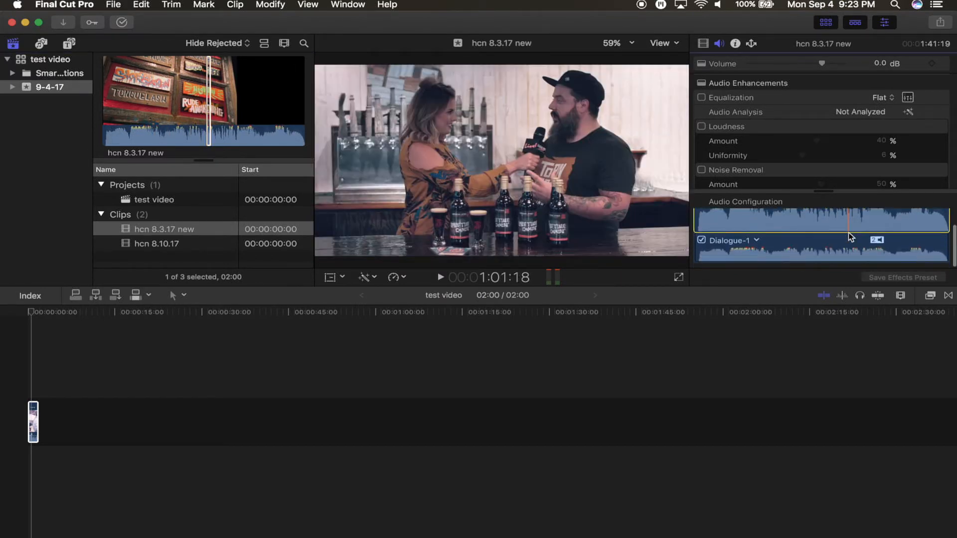
pyautogui.scroll(-4, 812, 151)
pyautogui.scroll(-2, 813, 151)
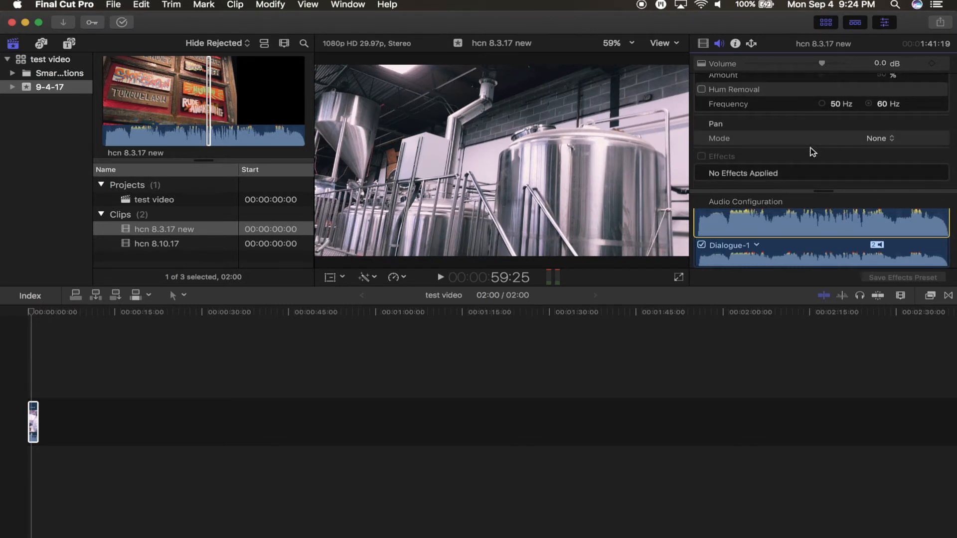
# Return to the timeline and place the playhead 13 frames into its first clip.
pyautogui.click(753, 323)
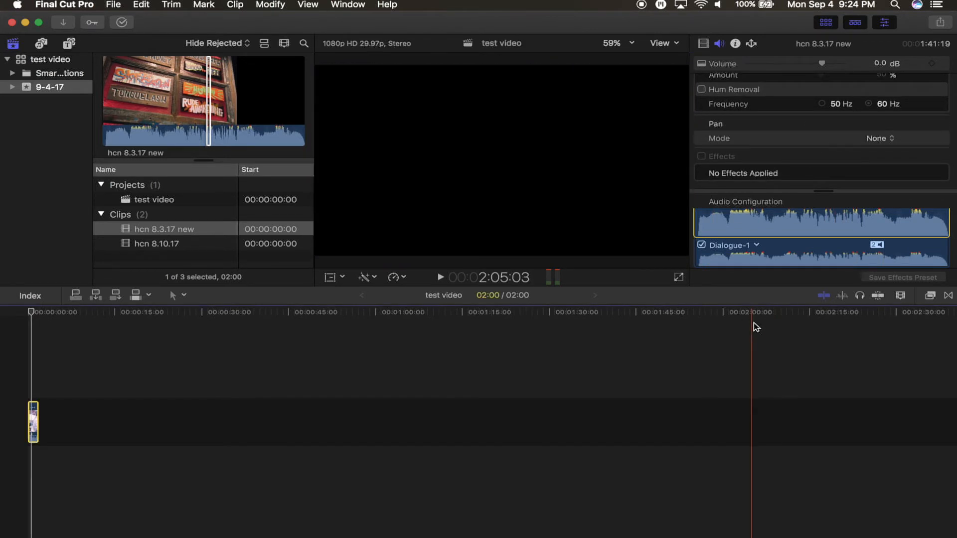
pyautogui.moveTo(30, 314)
pyautogui.mouseDown()
pyautogui.moveTo(44, 320)
pyautogui.moveTo(30, 315)
pyautogui.mouseUp()
pyautogui.click(43, 318)
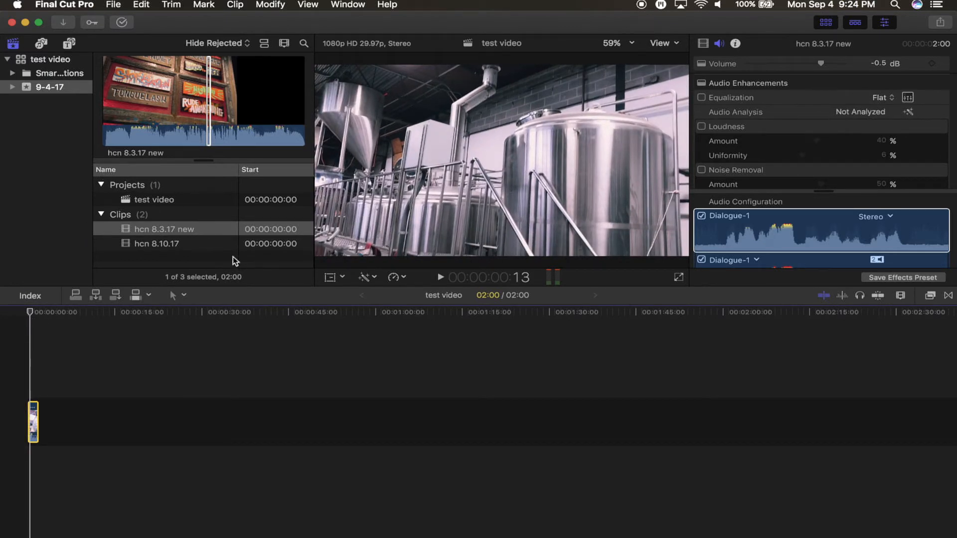
# Import hcn 7.27.17 new.m4v from the hcn videos final folder into the existing 9-4-17 event.
pyautogui.press('super+i')
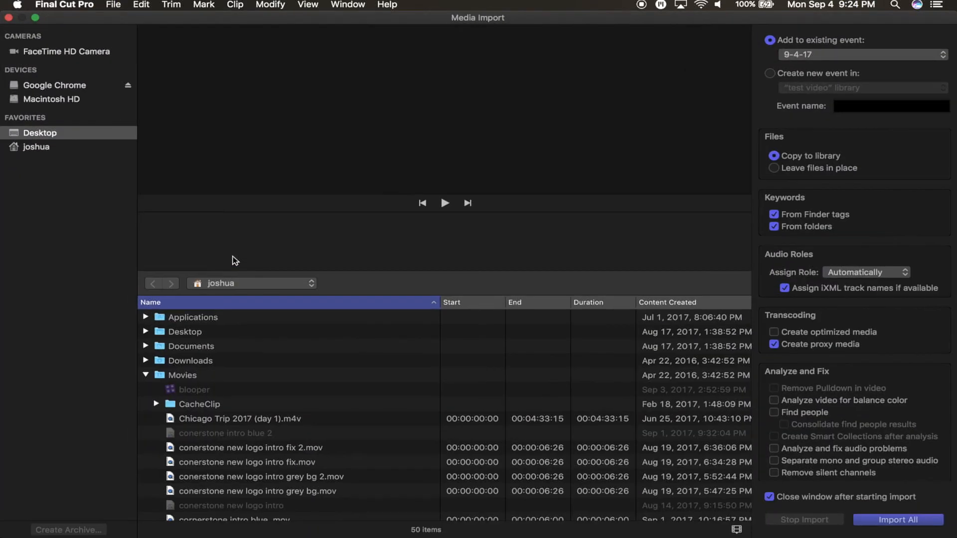
pyautogui.scroll(-15, 276, 423)
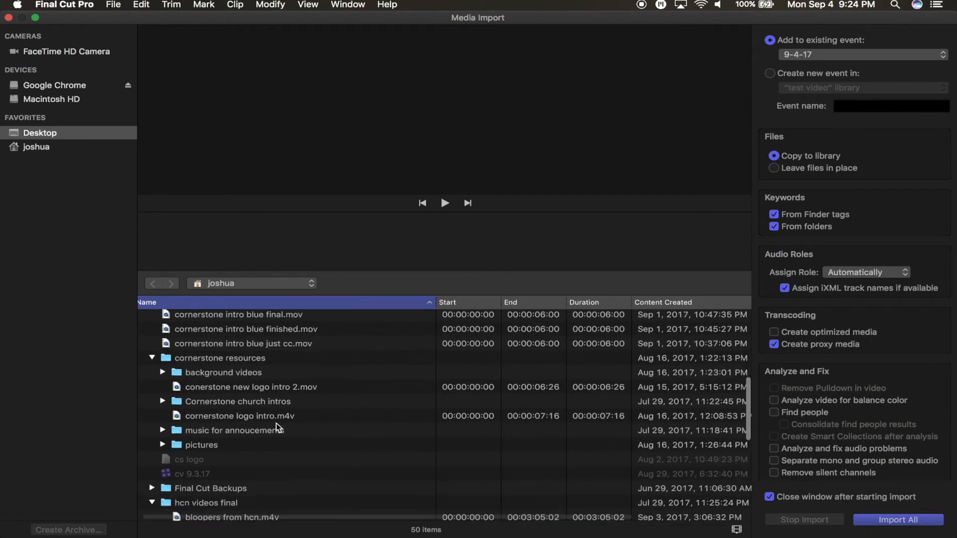
pyautogui.click(235, 432)
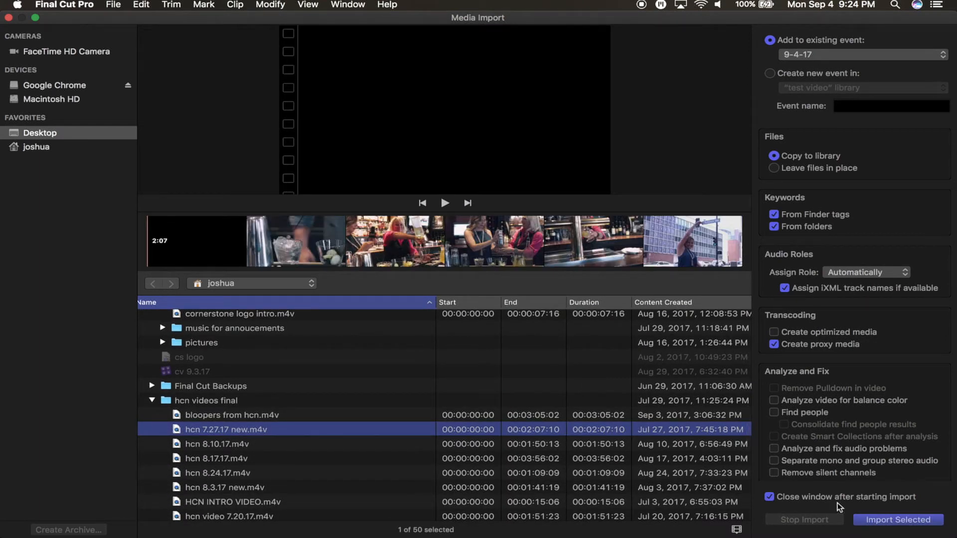
pyautogui.click(877, 520)
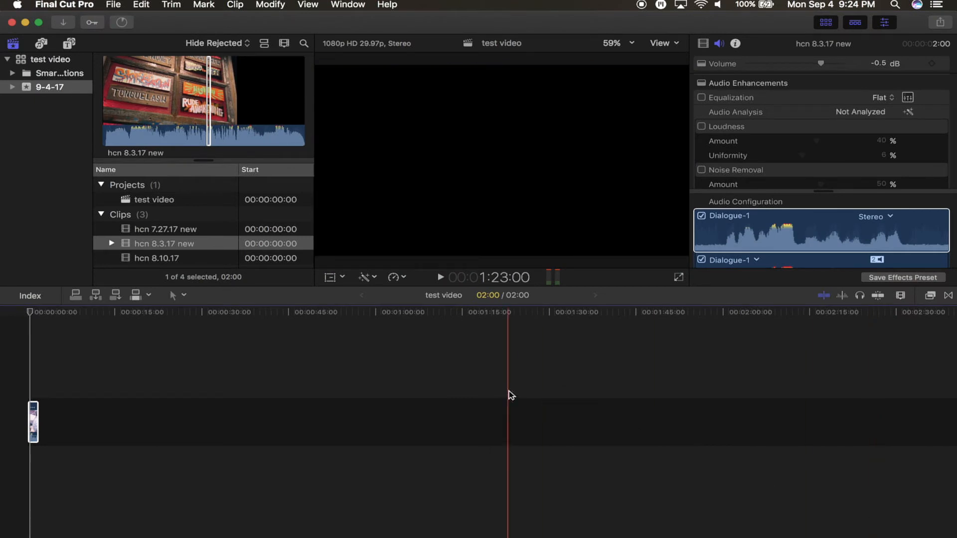
# Mark the range from 48:16 to 1:01:09 in the newly imported hcn 7.27.17 new clip.
pyautogui.click(168, 259)
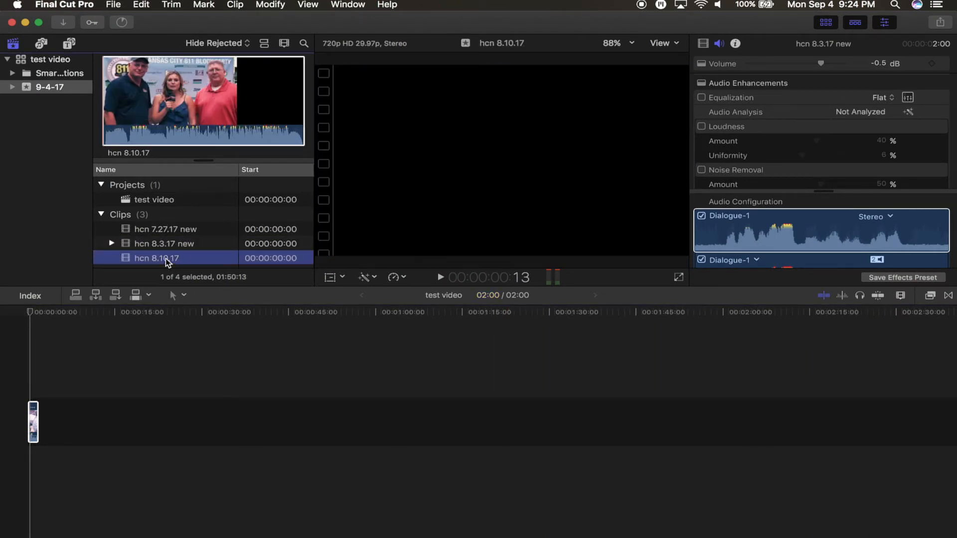
pyautogui.click(155, 230)
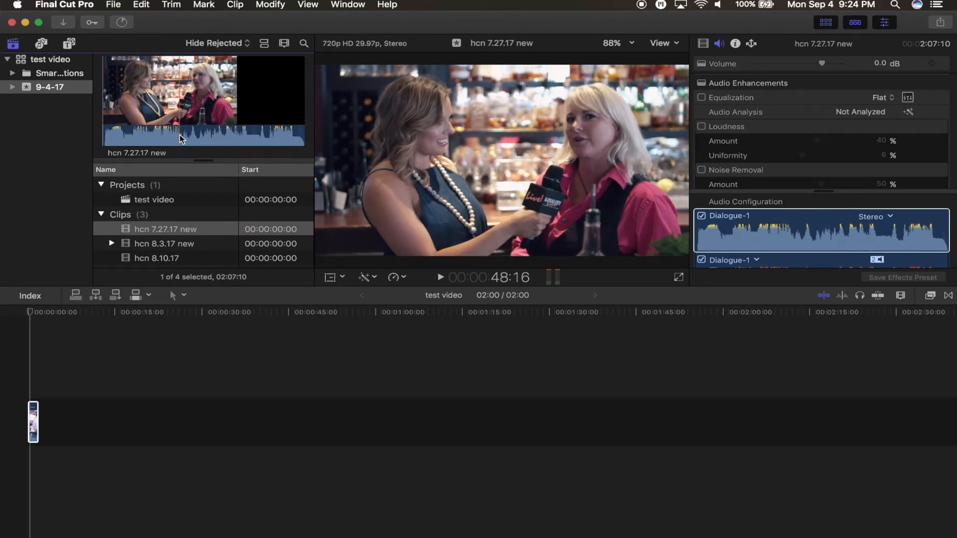
pyautogui.press('i')
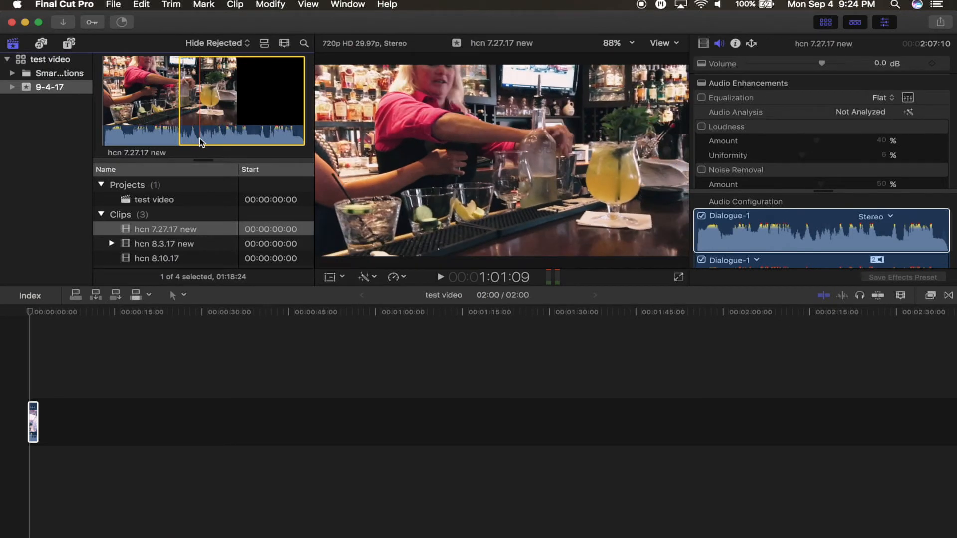
pyautogui.press('o')
# Add the marked hcn 7.27.17 new range to the end of the timeline twice in succession.
pyautogui.click(185, 152)
pyautogui.moveTo(185, 152); pyautogui.dragTo(75, 422)
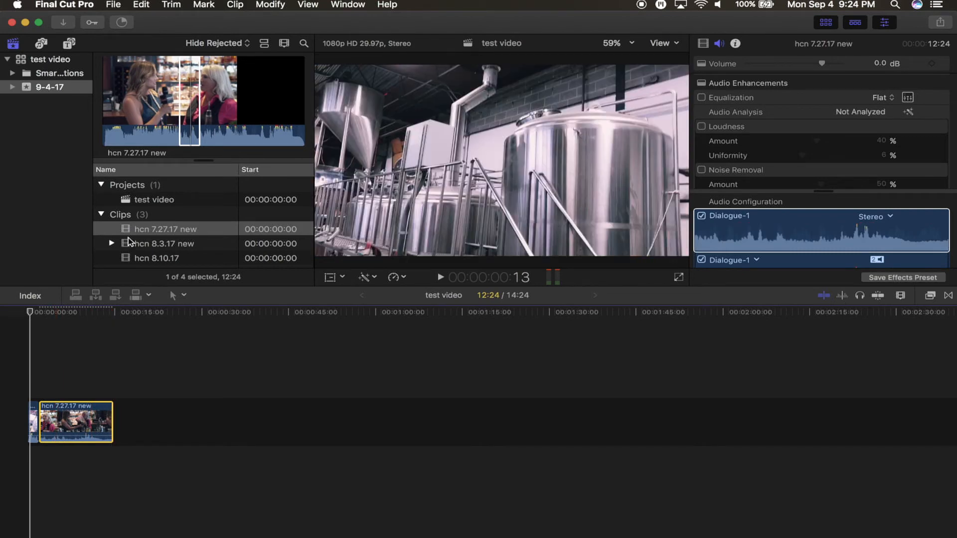
pyautogui.moveTo(125, 232); pyautogui.dragTo(127, 414)
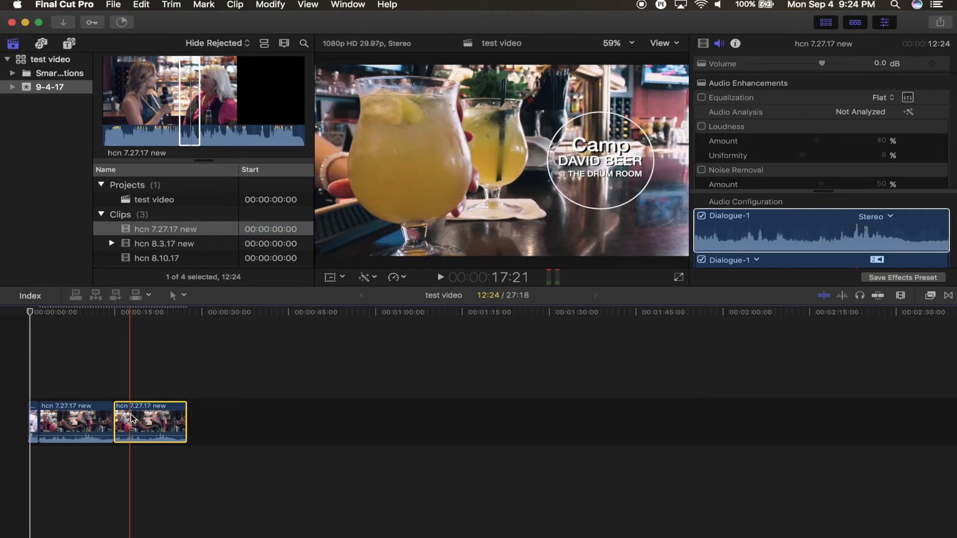
# Replace the duplicate last timeline clip with a 6:11 range of hcn 7.27.17 new starting at 1:18:08.
pyautogui.press('Delete')
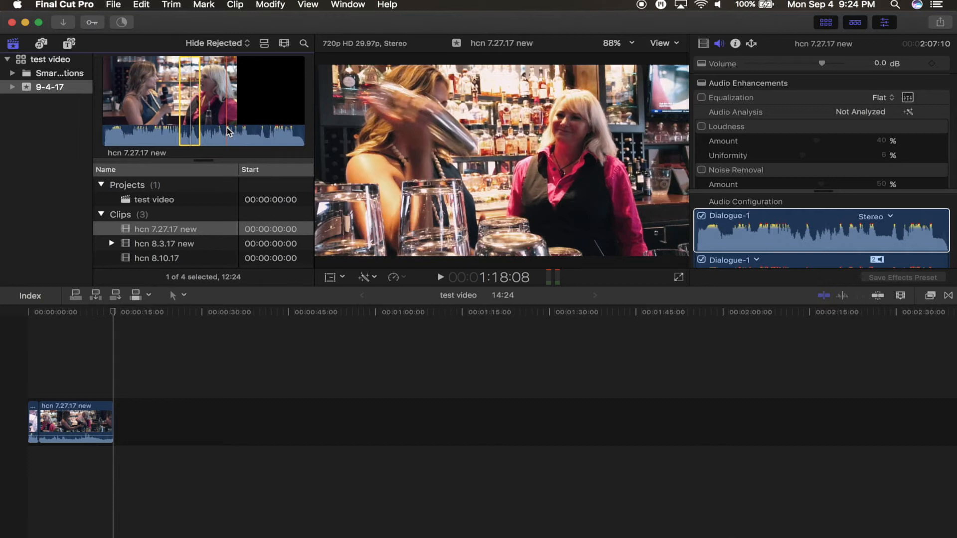
pyautogui.press('i')
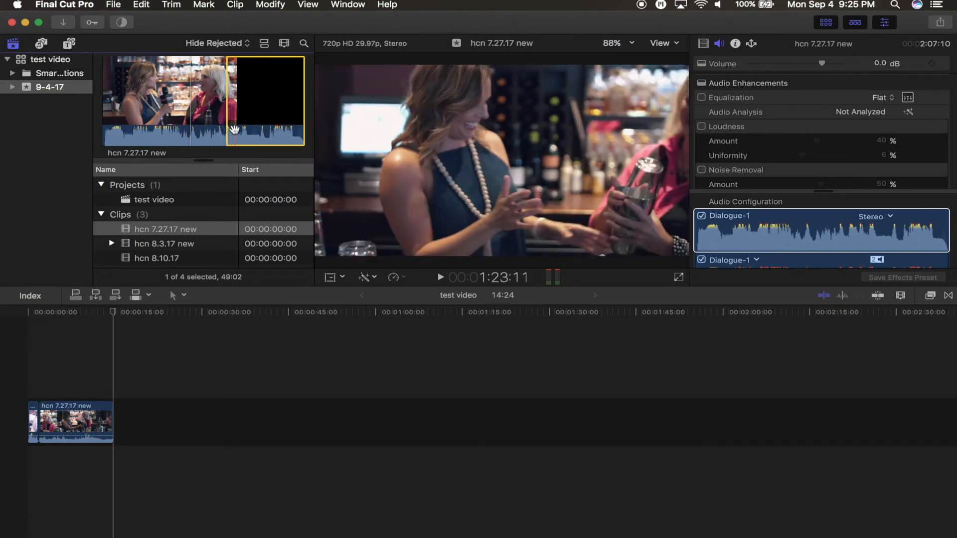
pyautogui.press('o')
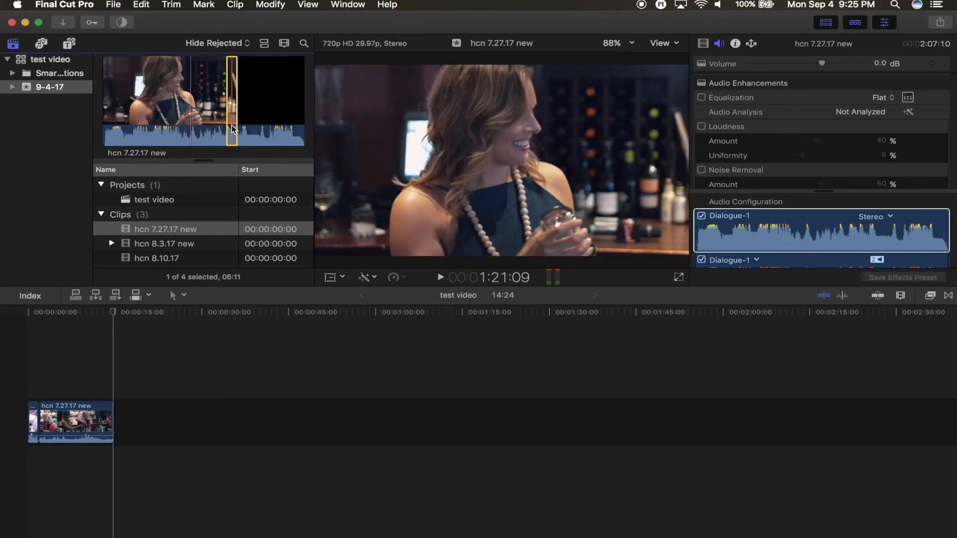
pyautogui.moveTo(232, 129); pyautogui.dragTo(142, 428)
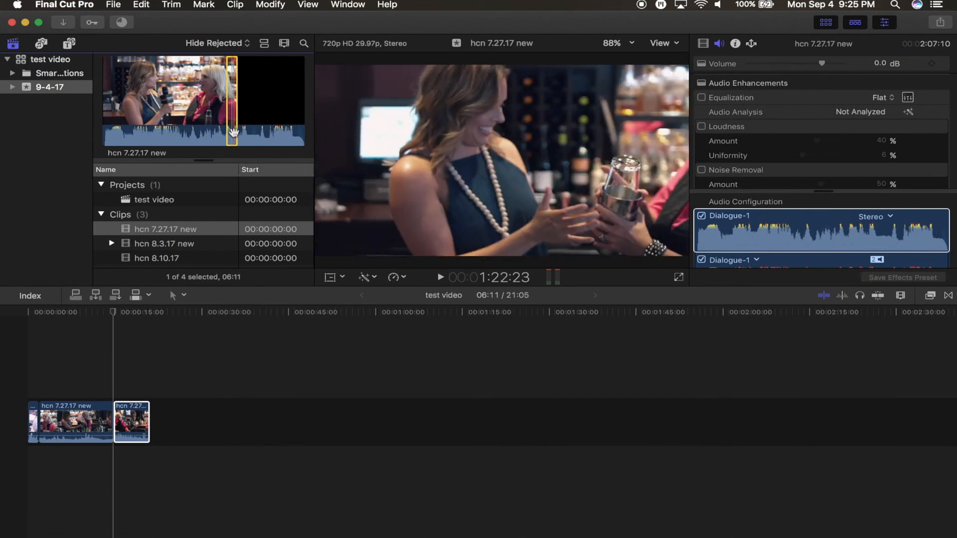
# Play the timeline across the cut into the last clip, stop, and park the playhead just past the clip's end.
pyautogui.click(95, 312)
pyautogui.press('space')
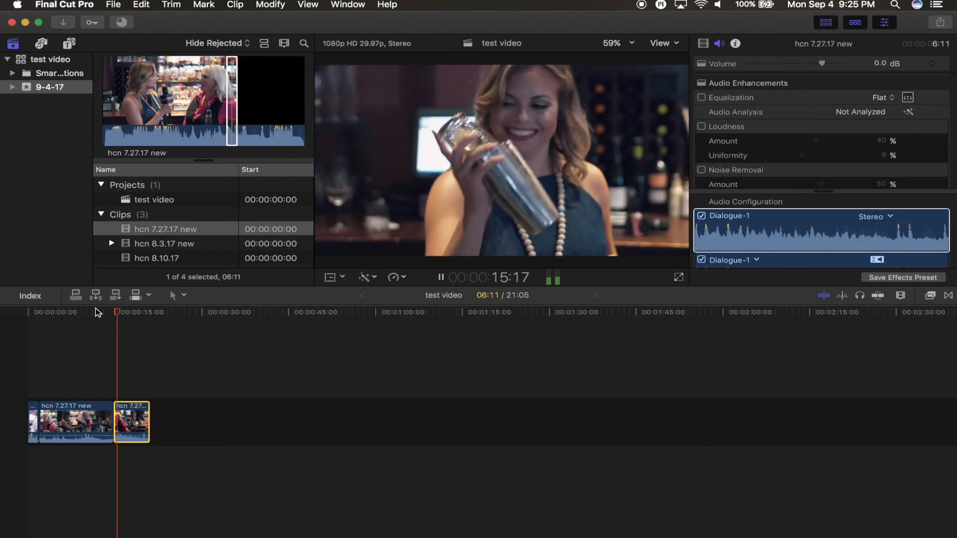
pyautogui.press('space')
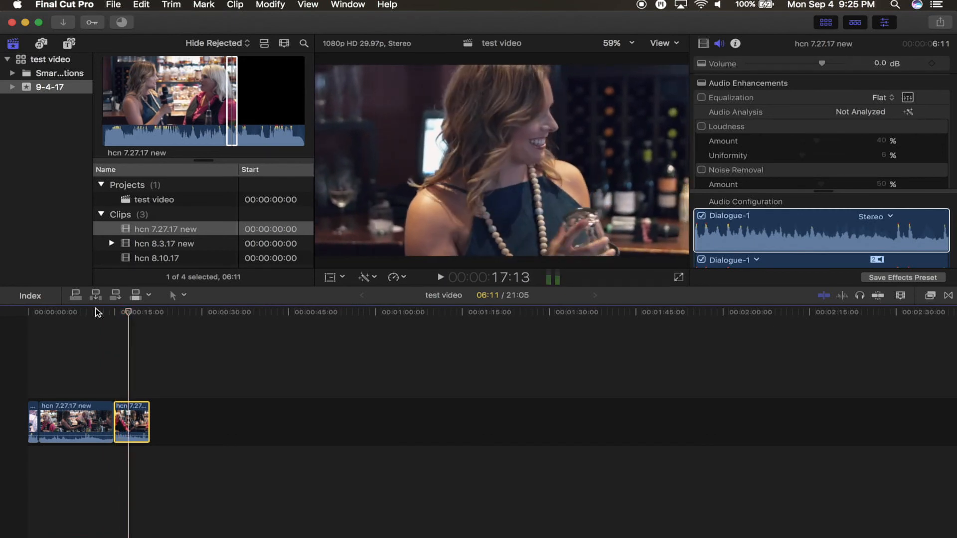
pyautogui.click(156, 313)
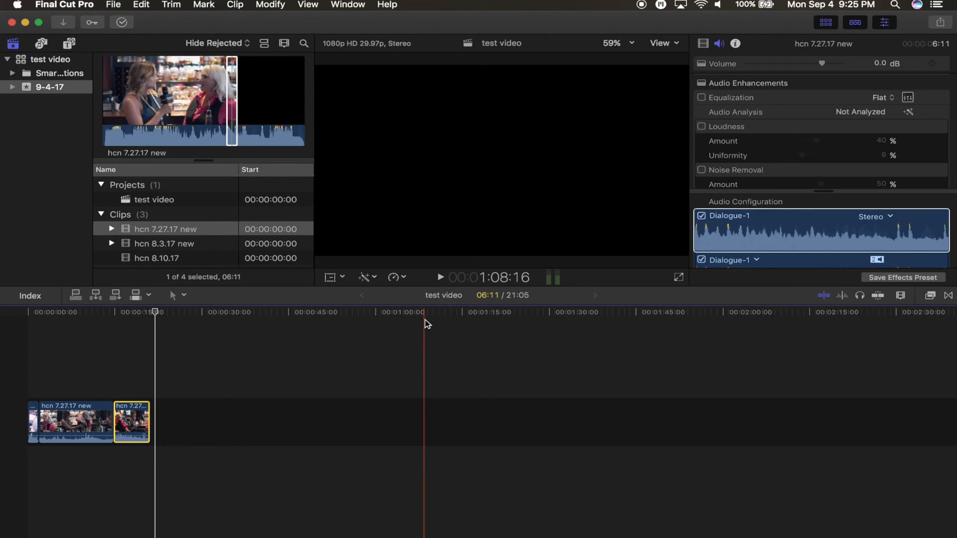
# Look over the Audio Enhancements settings of the last timeline clip in the inspector.
pyautogui.click(750, 86)
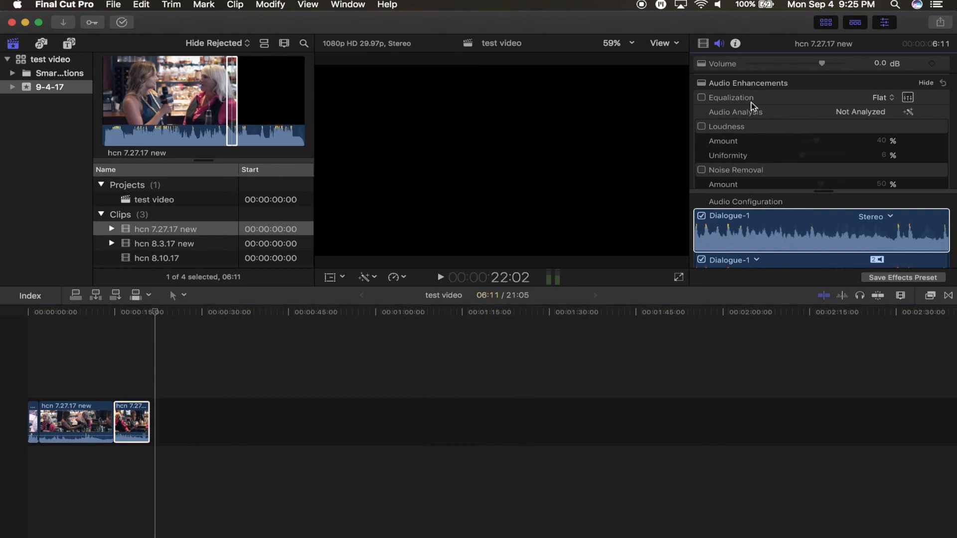
pyautogui.scroll(-5, 776, 132)
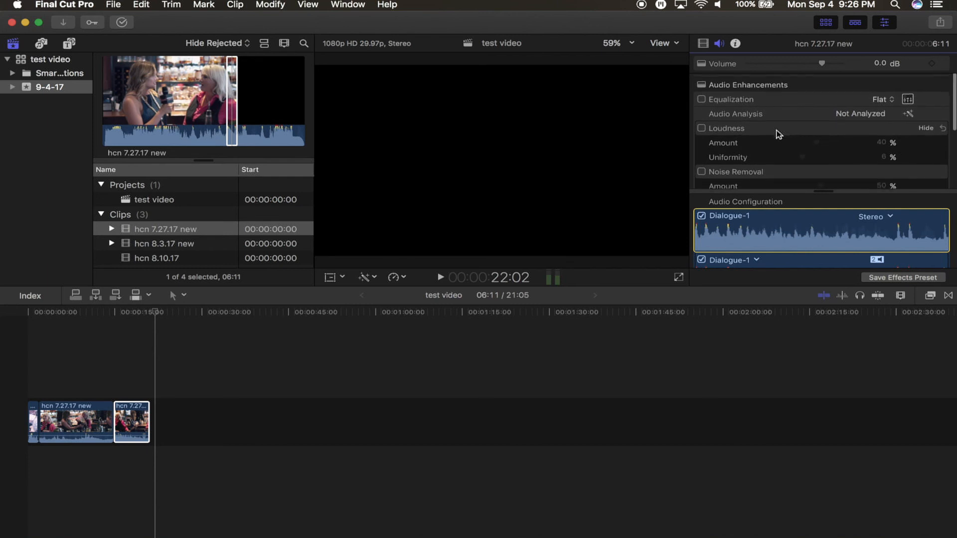
pyautogui.scroll(5, 777, 133)
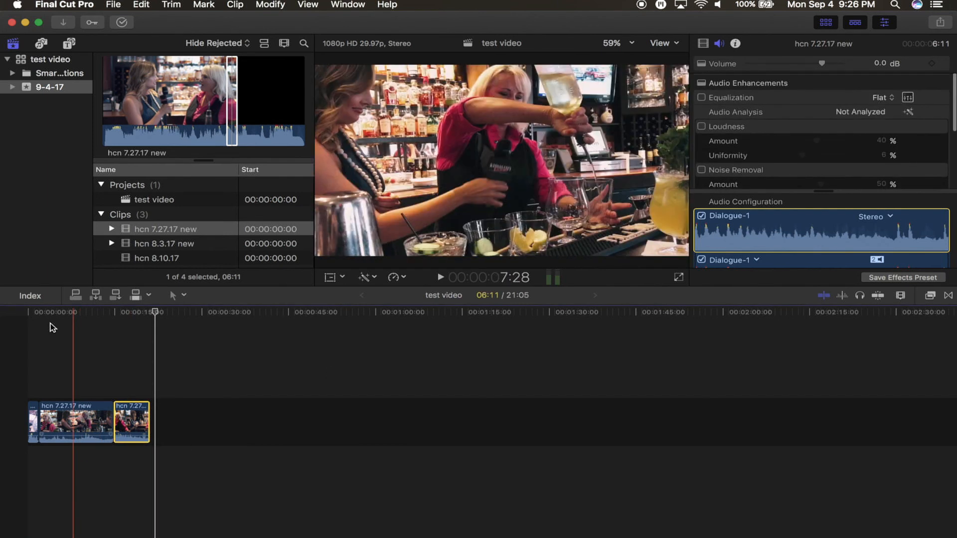
# Move the playhead to the end of the first clip and on to 30:03, past the last clip.
pyautogui.click(37, 313)
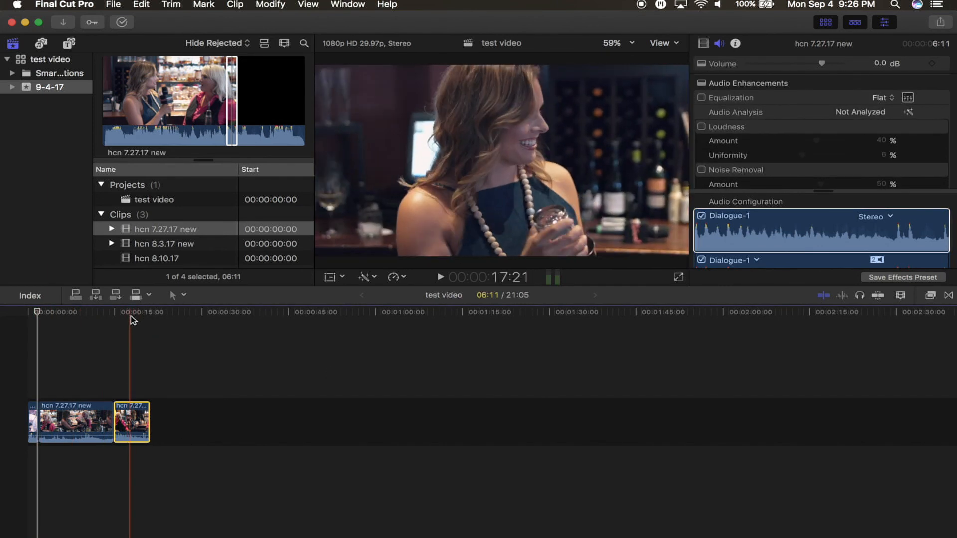
pyautogui.click(202, 317)
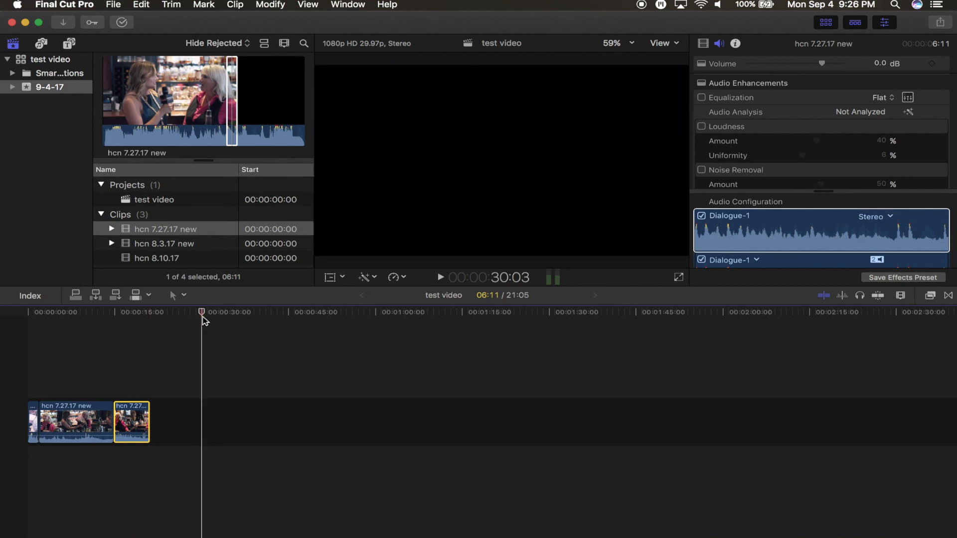